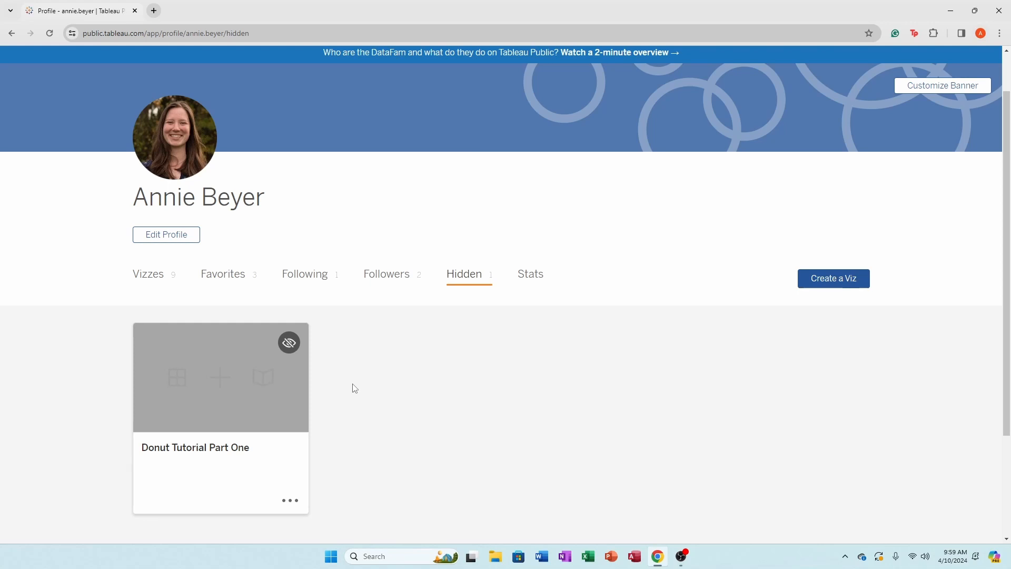
Open the hidden Donut Tutorial Part One viz and view its available download formats without downloading anything
{"action": "left_click", "coordinate": [215, 353]}
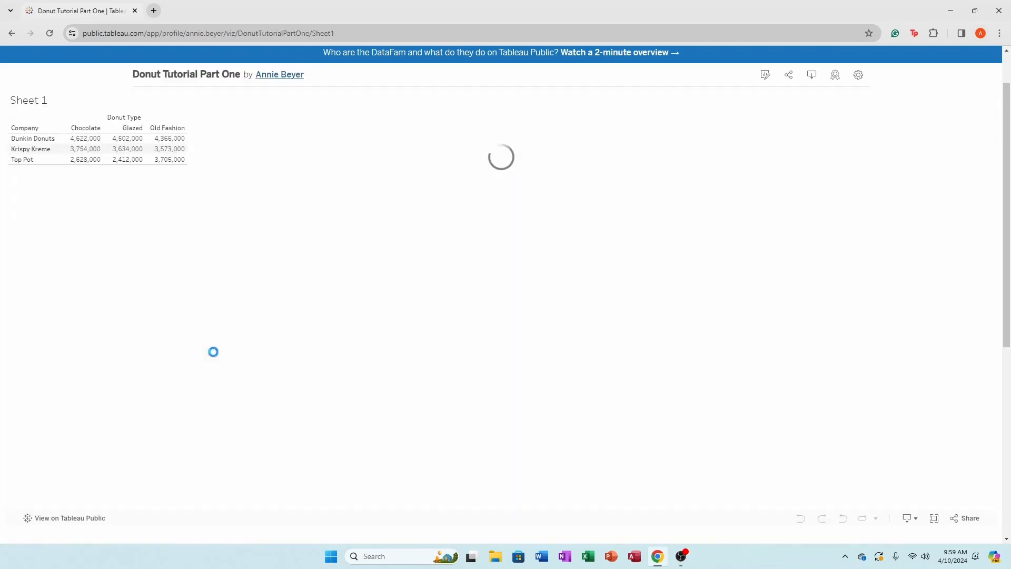
{"action": "left_click", "coordinate": [812, 76]}
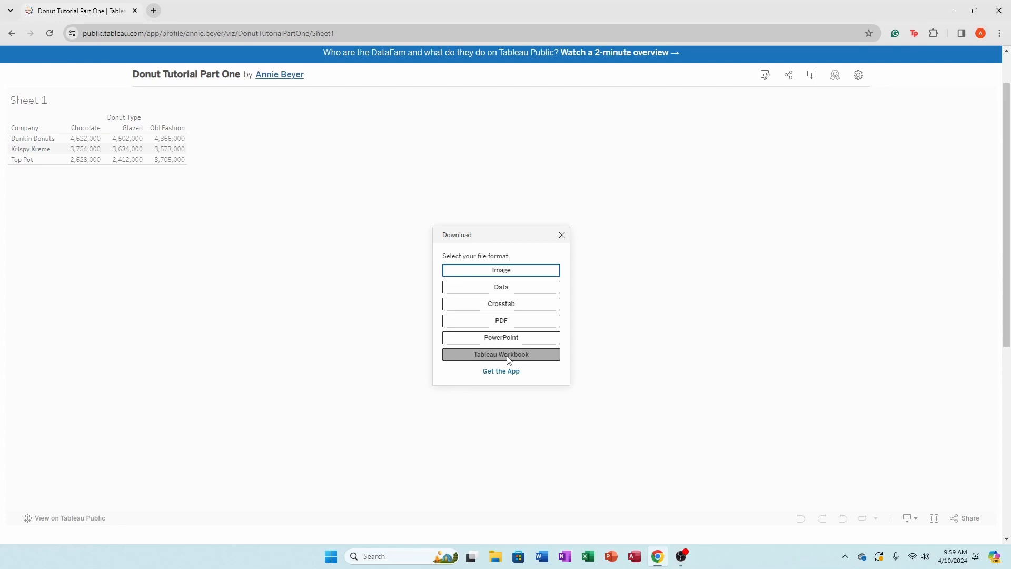
{"action": "left_click", "coordinate": [561, 235]}
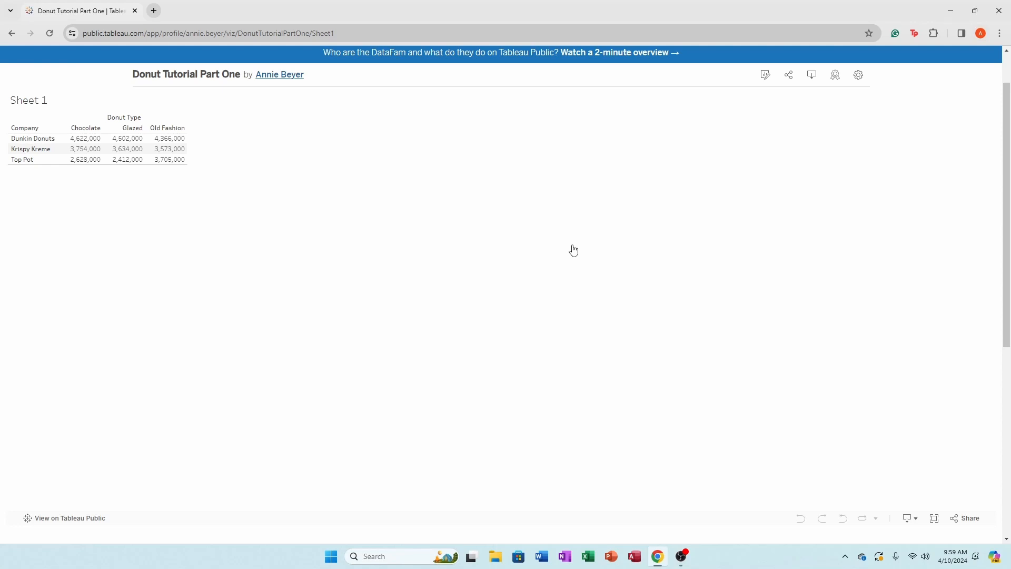
Close the browser and open the Donut Tutorial Part One workbook in the Tableau Public desktop app
{"action": "left_click", "coordinate": [999, 11]}
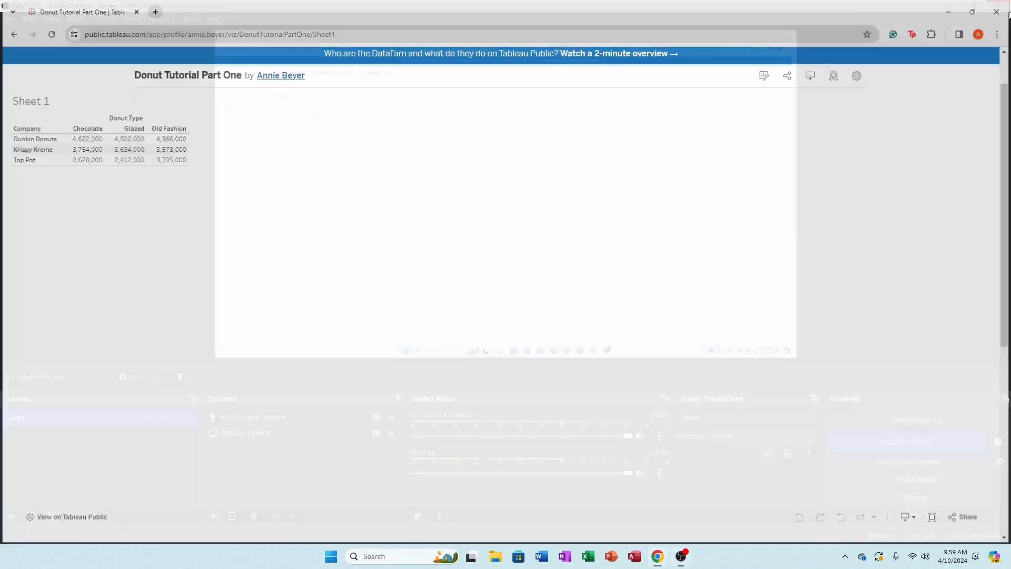
{"action": "left_click", "coordinate": [949, 6]}
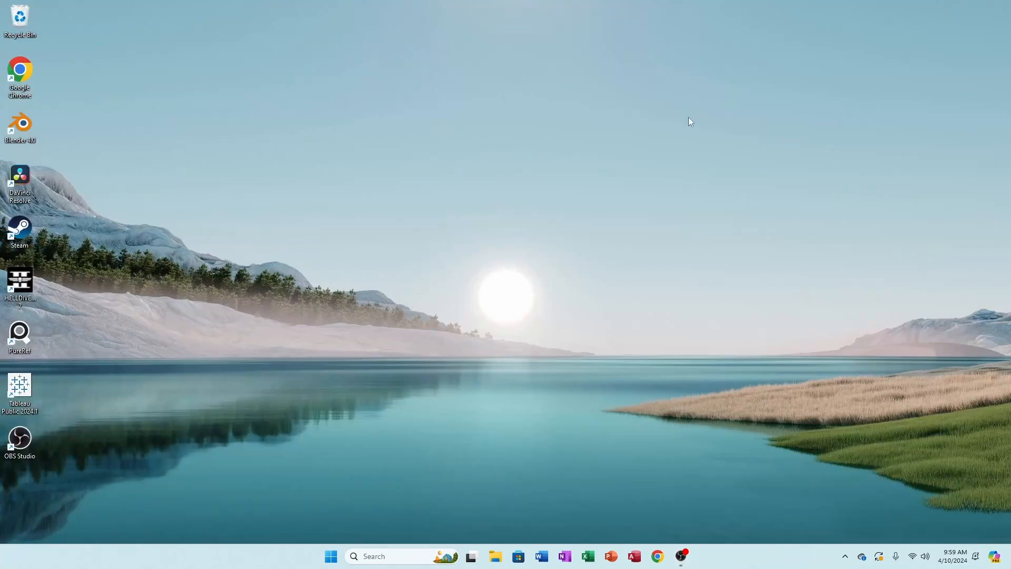
{"action": "double_click", "coordinate": [21, 389]}
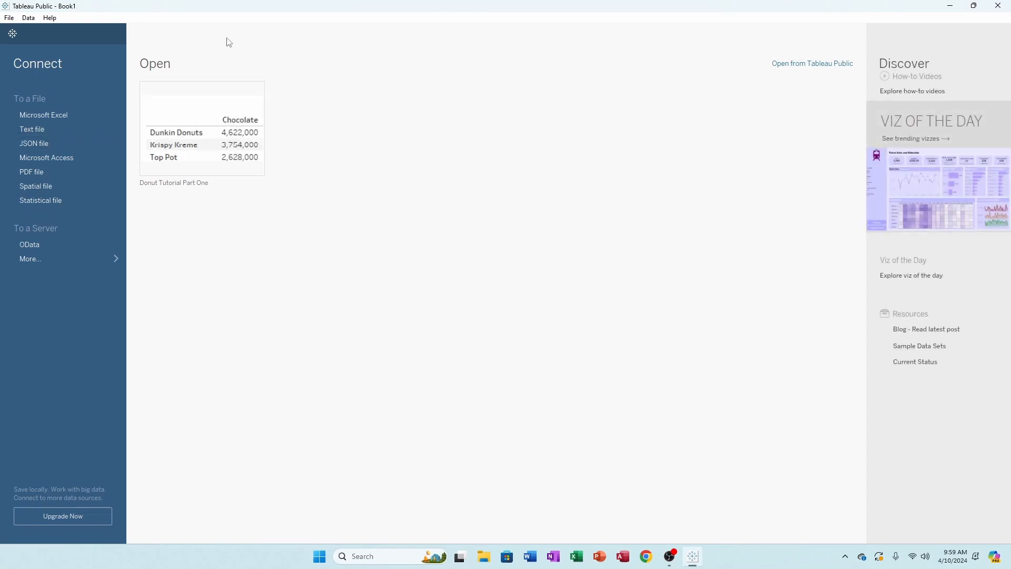
{"action": "left_click", "coordinate": [233, 127]}
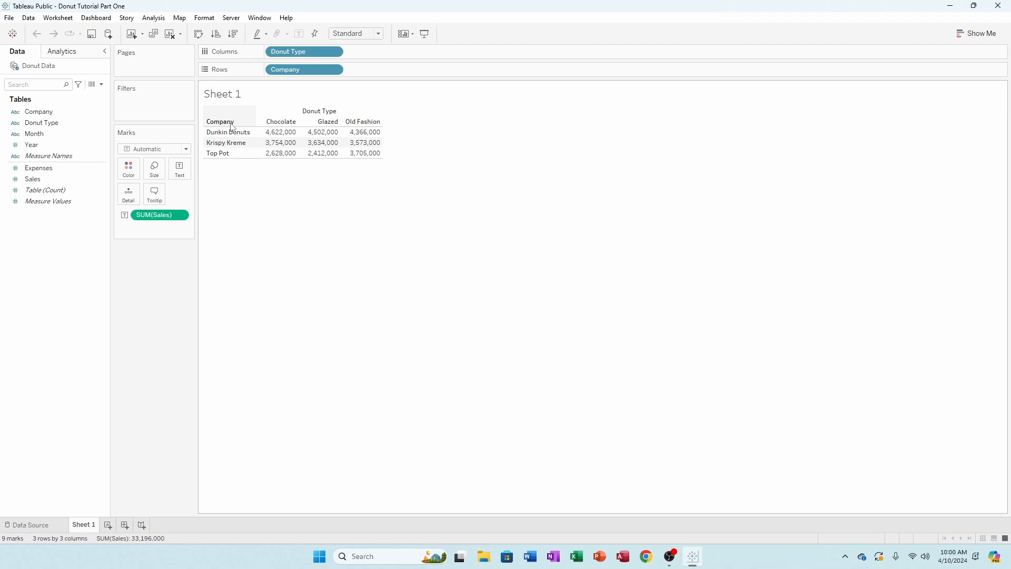
Hide the Donut Type field label above the table's columns
{"action": "right_click", "coordinate": [322, 111]}
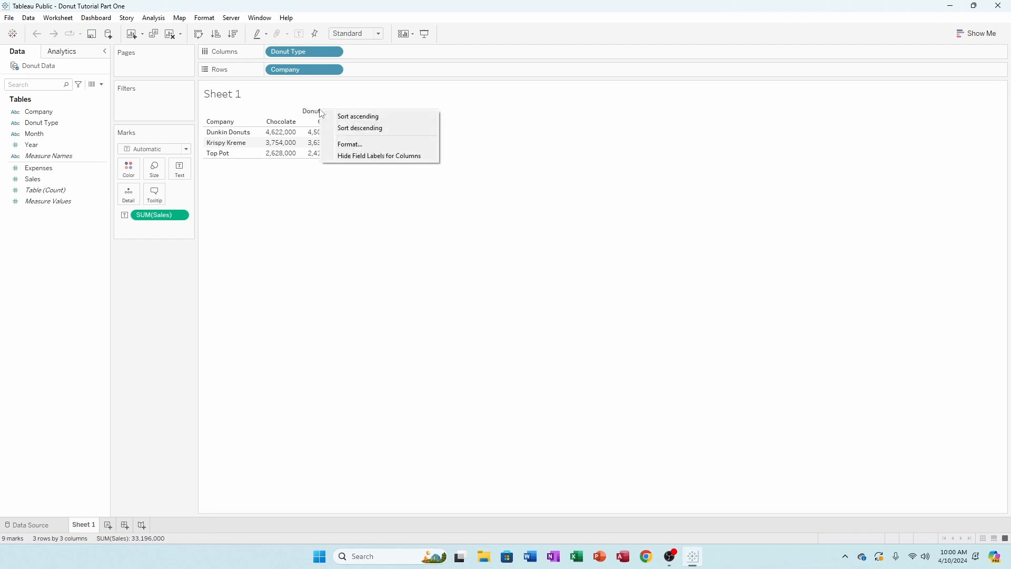
{"action": "left_click", "coordinate": [375, 157]}
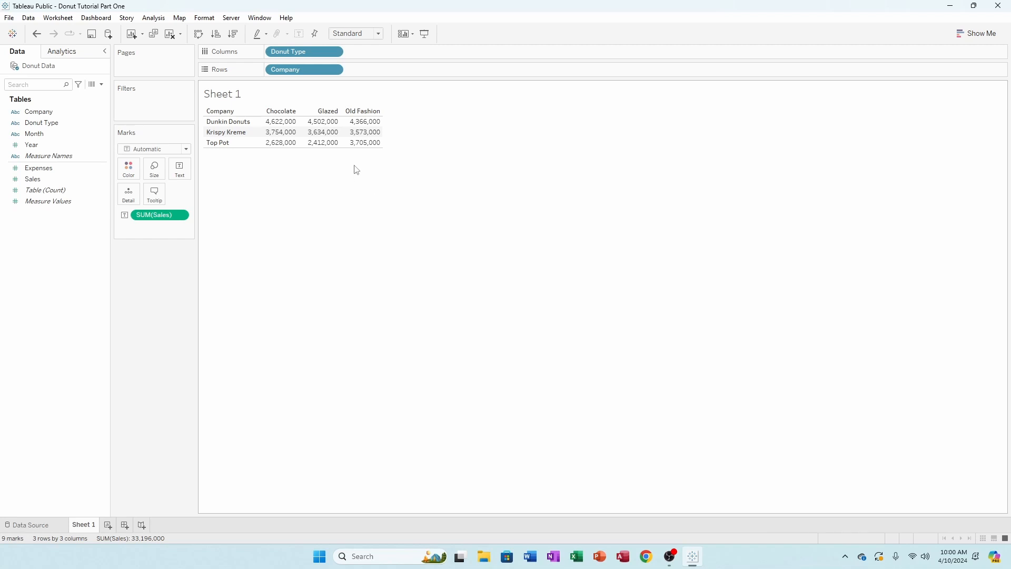
{"action": "mouse_move", "coordinate": [329, 149]}
{"action": "mouse_move", "coordinate": [266, 130]}
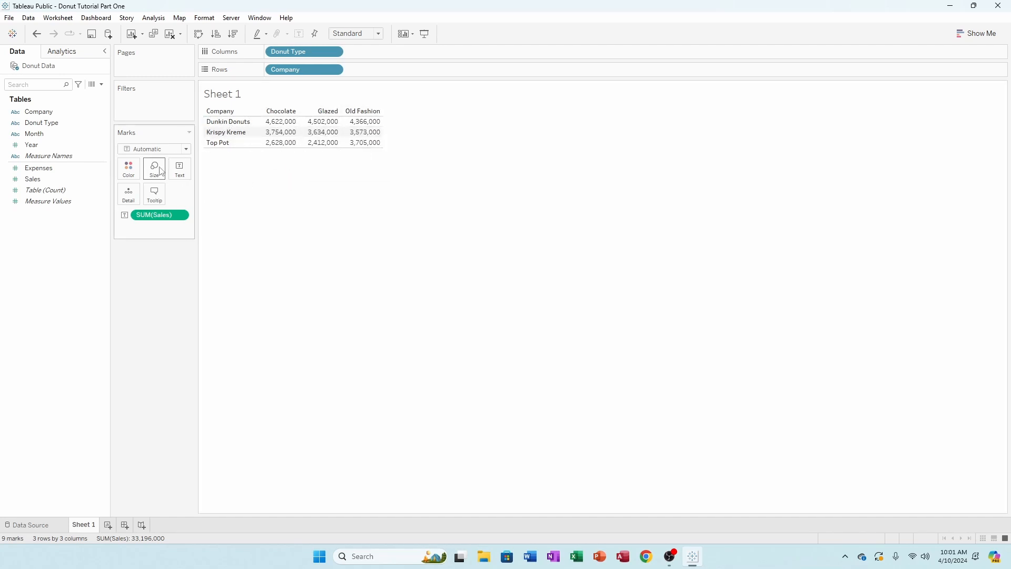
{"action": "left_click", "coordinate": [80, 183]}
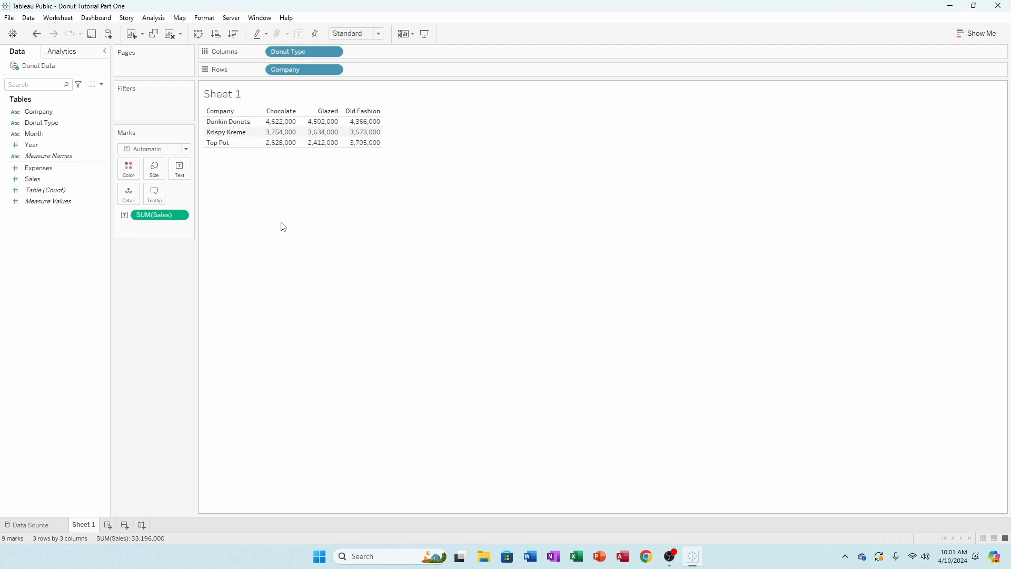
Take Donut Type out of the view's columns to see sales by company only, and restore it
{"action": "left_click_drag", "start_coordinate": [297, 50], "coordinate": [147, 262]}
{"action": "right_click", "coordinate": [146, 262]}
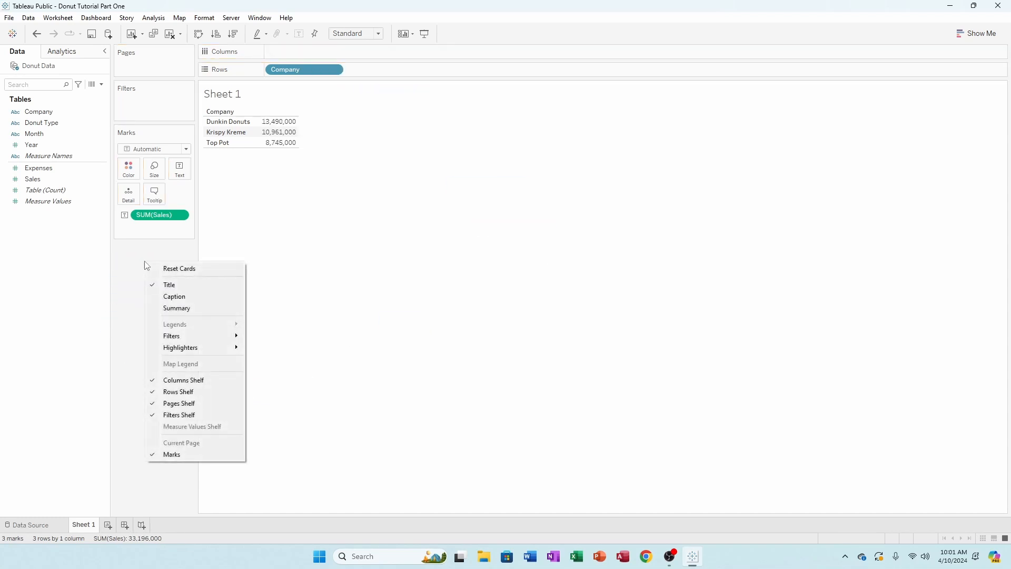
{"action": "left_click", "coordinate": [141, 266]}
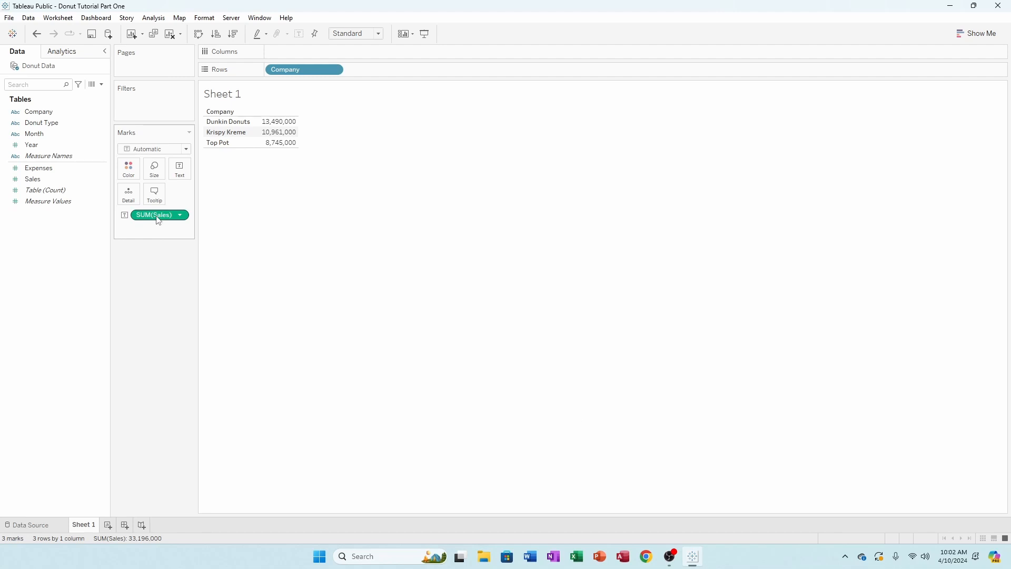
{"action": "key", "text": "ctrl+y"}
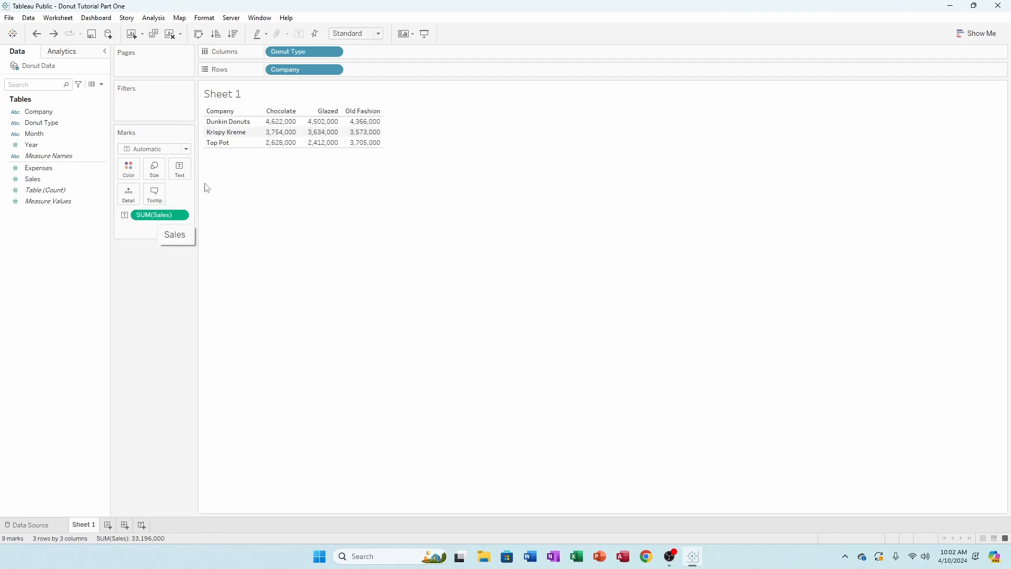
Take Company out of the view's rows to see sales by donut type only, and undo the removal
{"action": "left_click_drag", "start_coordinate": [281, 75], "coordinate": [148, 300]}
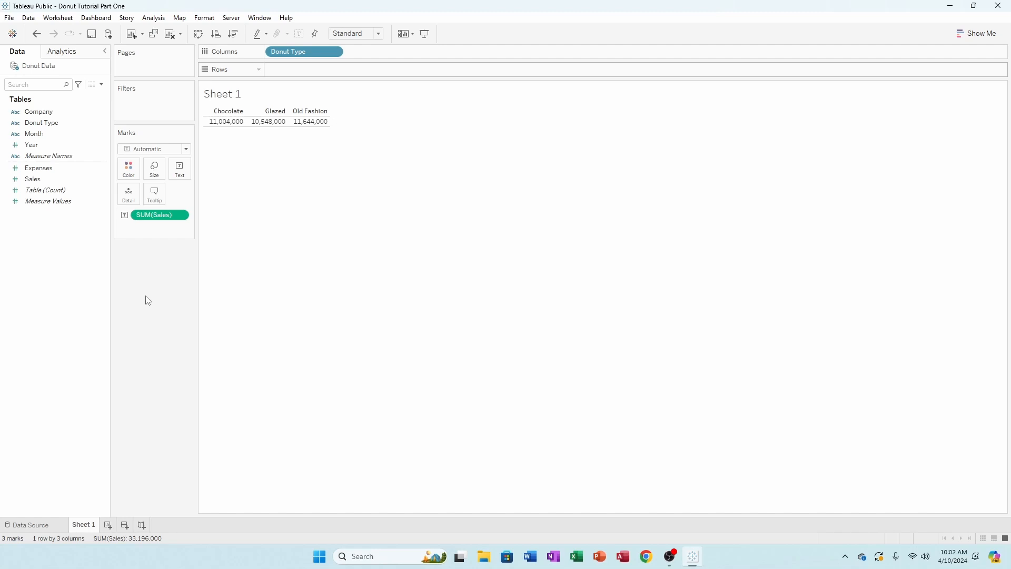
{"action": "key", "text": "ctrl+z"}
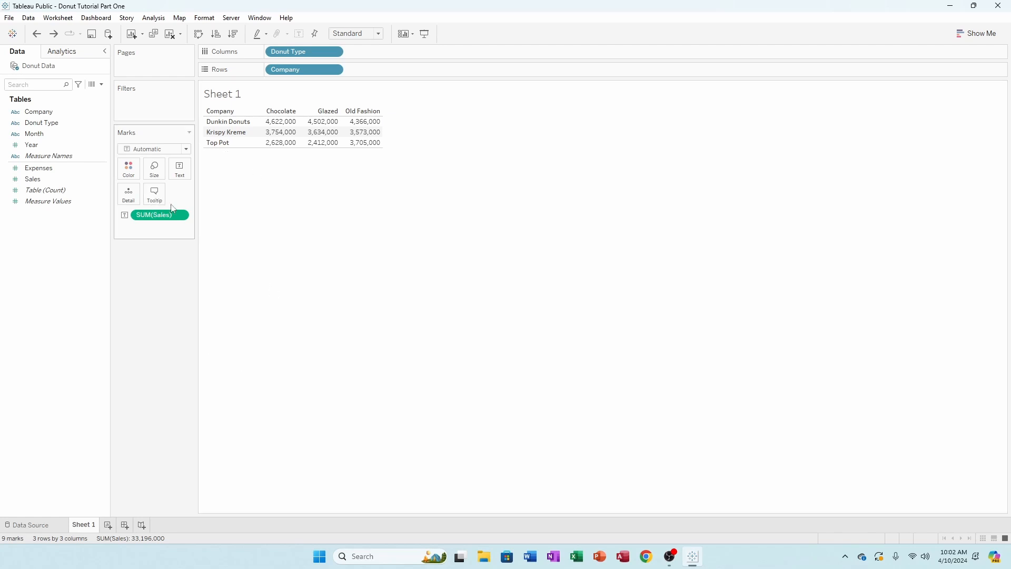
Format the SUM(Sales) numbers in the pane as Currency (Custom) with 0 decimal places
{"action": "mouse_move", "coordinate": [281, 131]}
{"action": "left_click", "coordinate": [181, 217]}
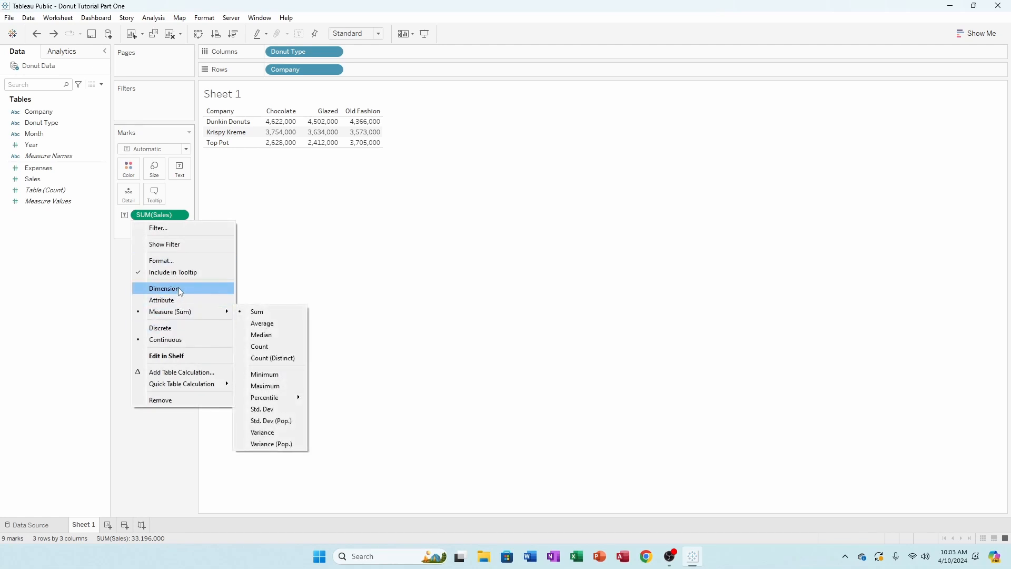
{"action": "left_click", "coordinate": [178, 265]}
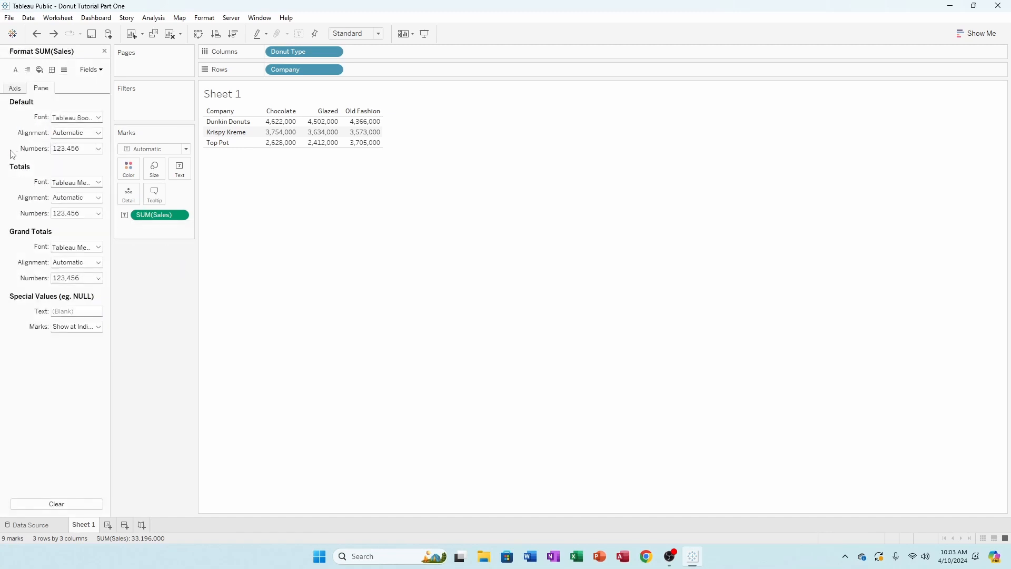
{"action": "left_click", "coordinate": [77, 150]}
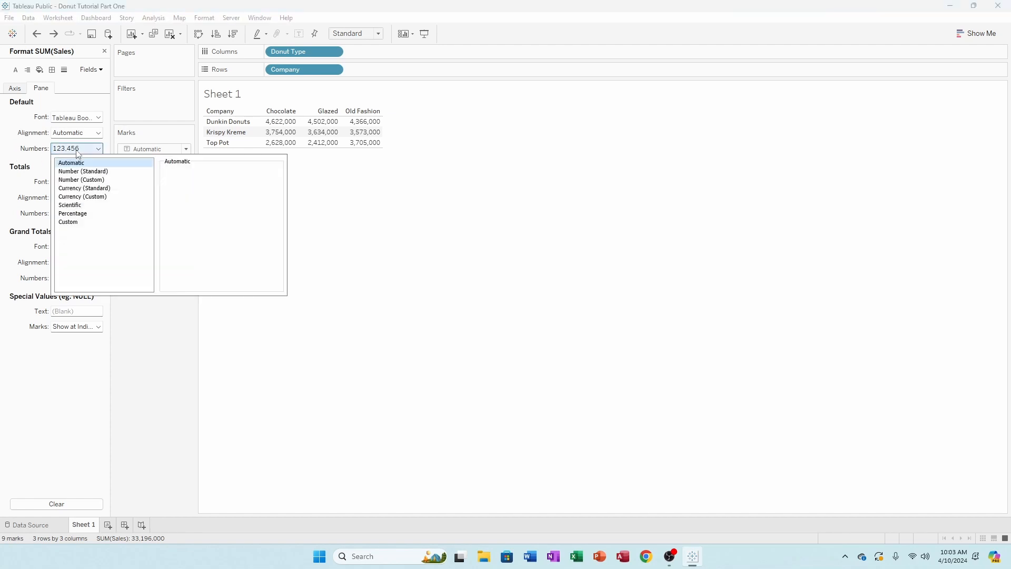
{"action": "left_click", "coordinate": [82, 190]}
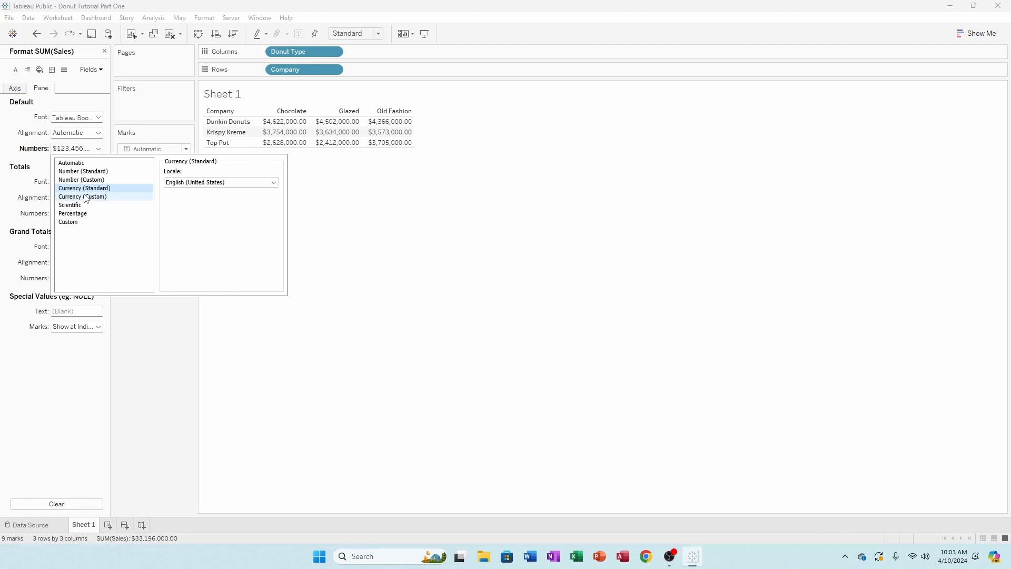
{"action": "left_click", "coordinate": [86, 198]}
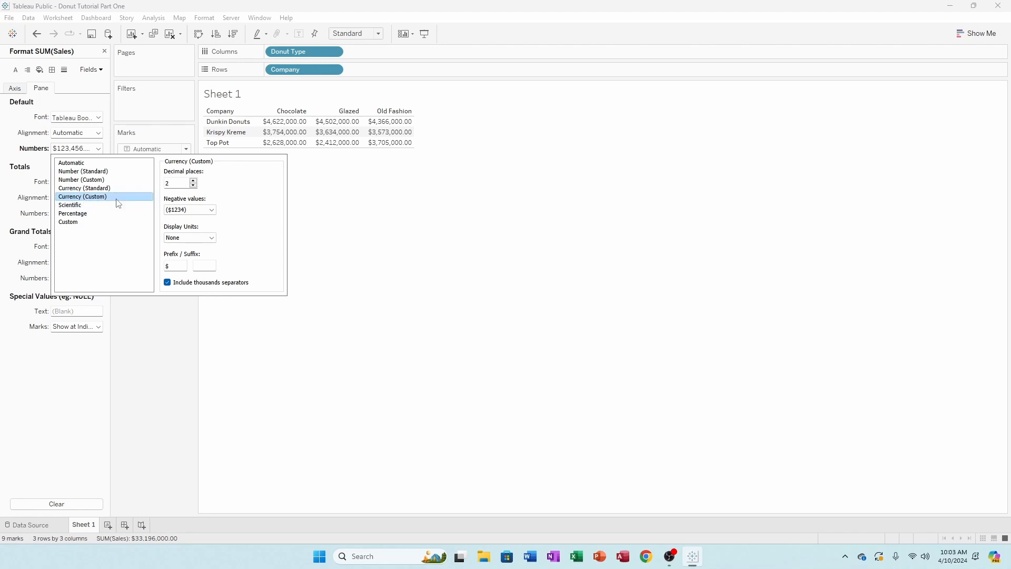
{"action": "left_click", "coordinate": [193, 186]}
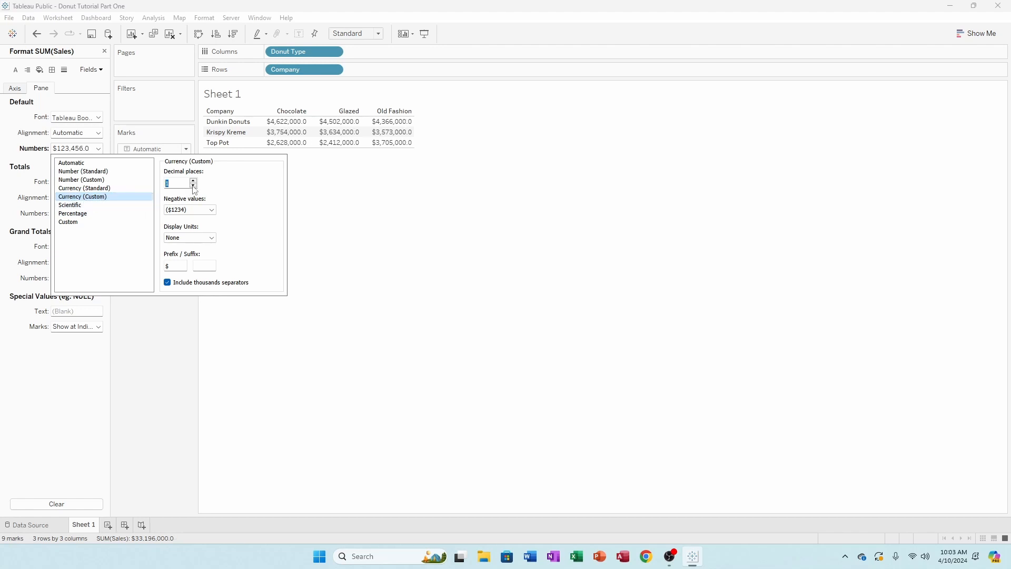
{"action": "left_click", "coordinate": [193, 186]}
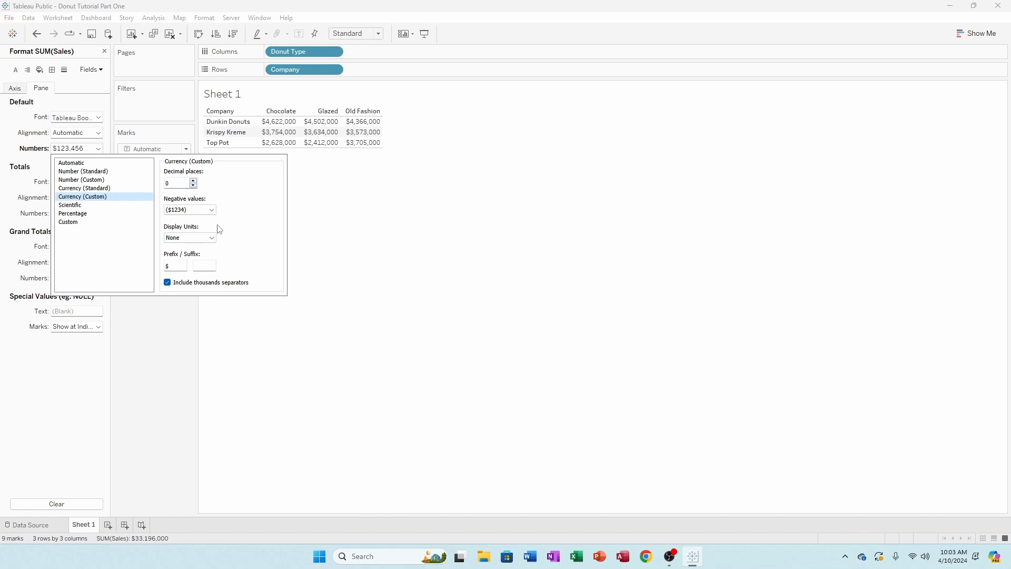
Try displaying the sales currency values in Thousands (K), and undo that change
{"action": "left_click", "coordinate": [215, 239]}
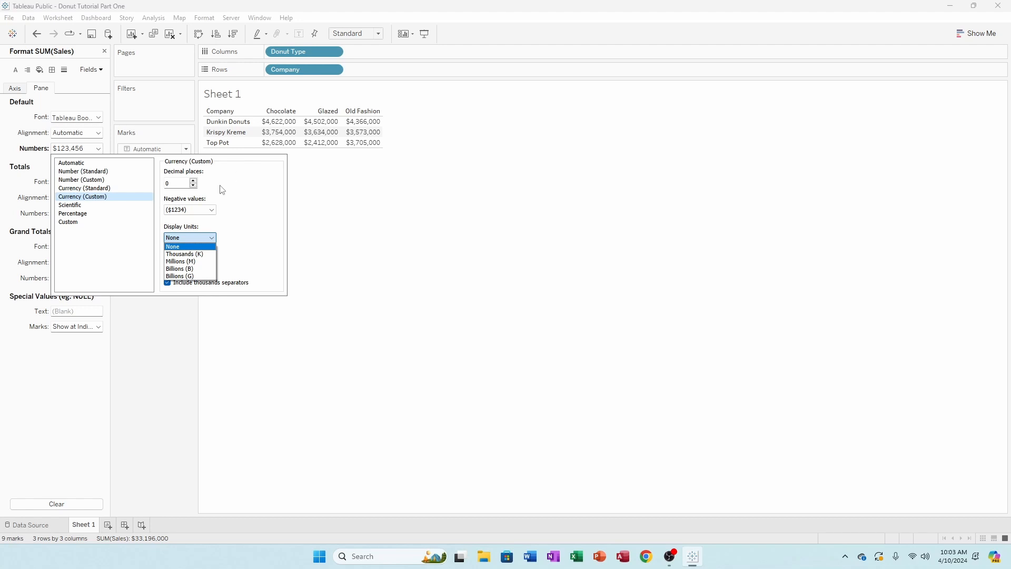
{"action": "left_click", "coordinate": [204, 254]}
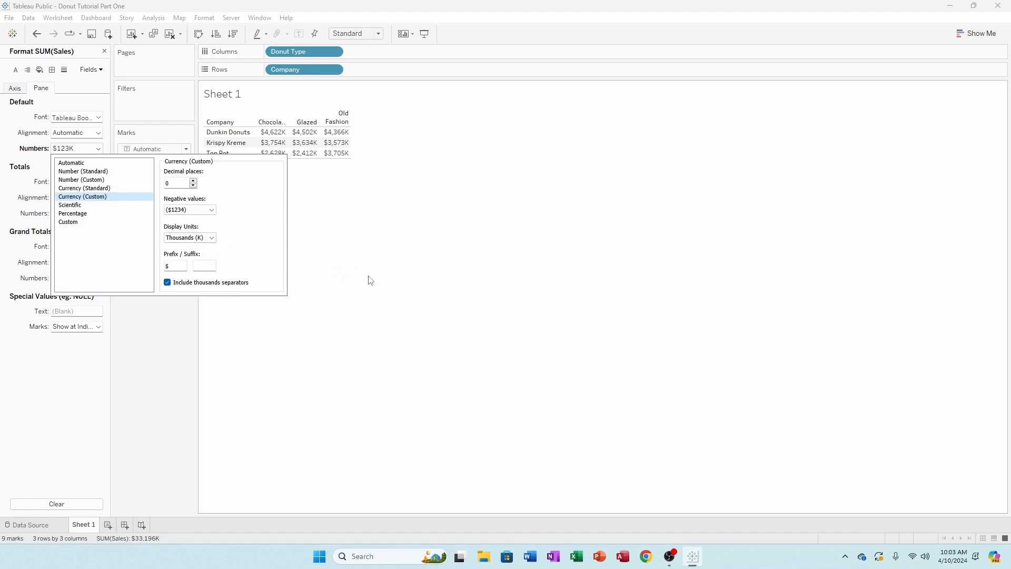
{"action": "key", "text": "ctrl+z"}
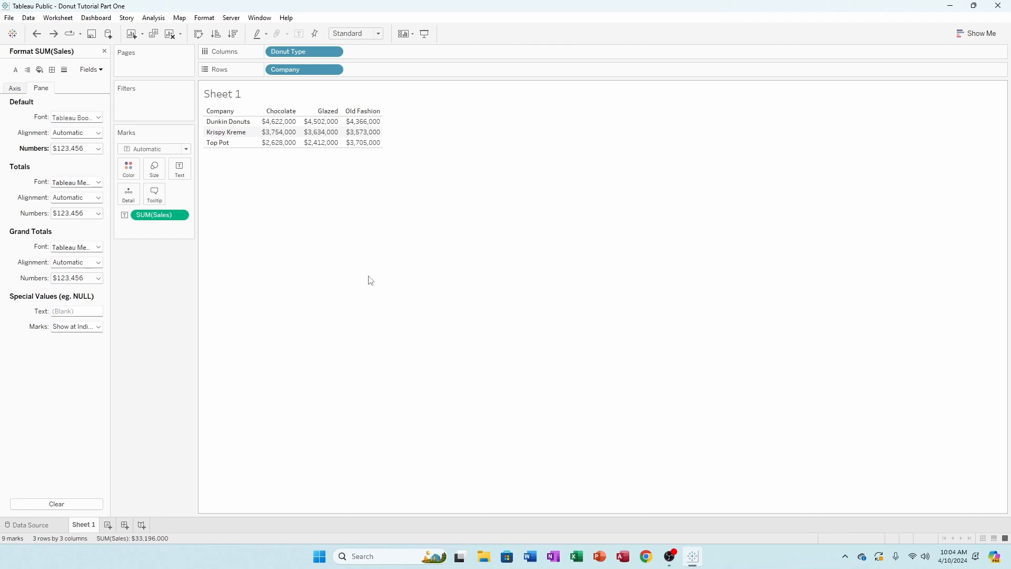
Switch the display units of the custom currency format for sales to Millions (M)
{"action": "left_click", "coordinate": [79, 148]}
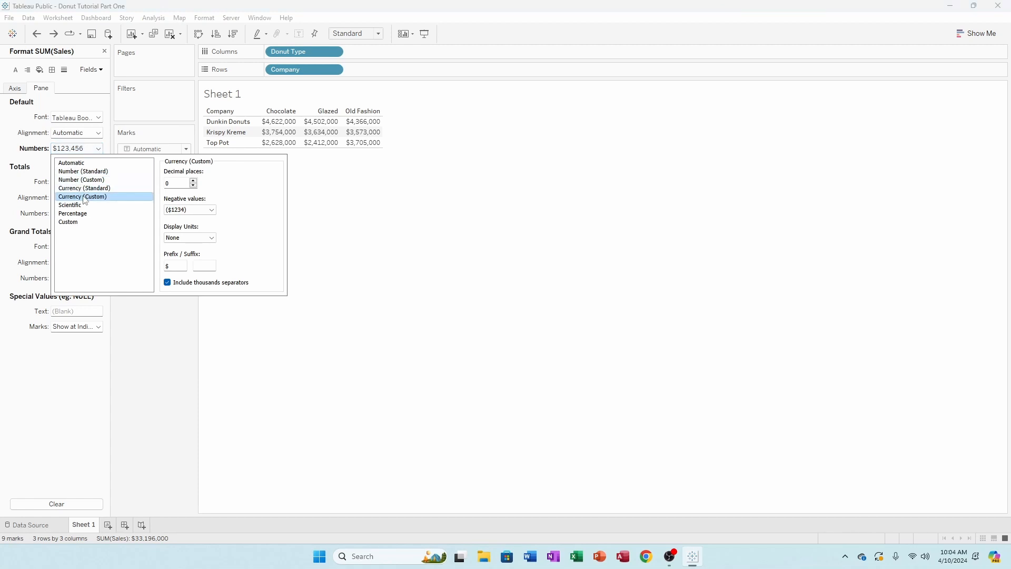
{"action": "left_click", "coordinate": [211, 238]}
{"action": "left_click", "coordinate": [201, 264]}
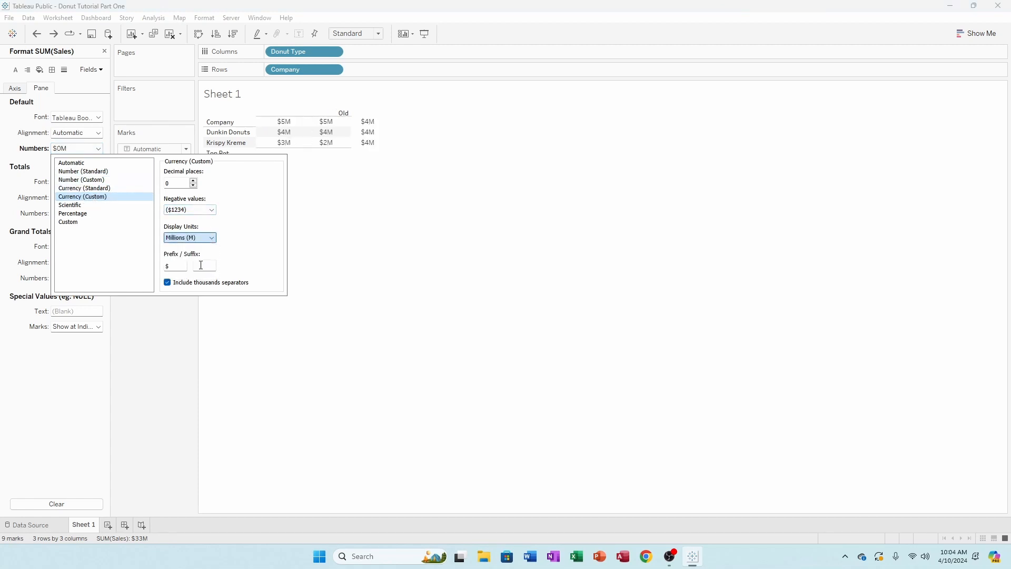
Reset sales to Currency (Standard), and apply Currency (Custom) with 2 decimal places in Millions (M)
{"action": "left_click", "coordinate": [113, 189]}
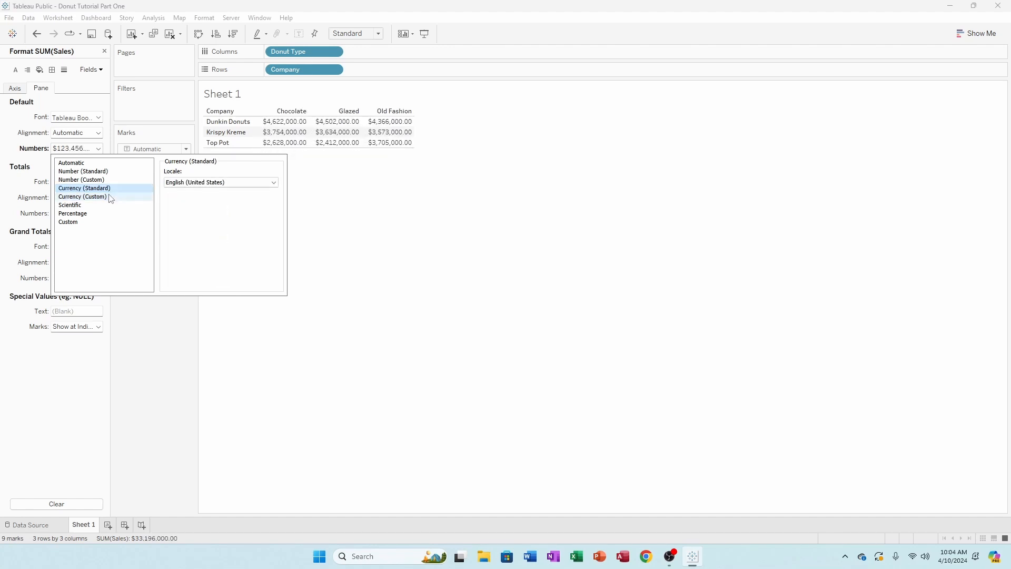
{"action": "left_click", "coordinate": [110, 197]}
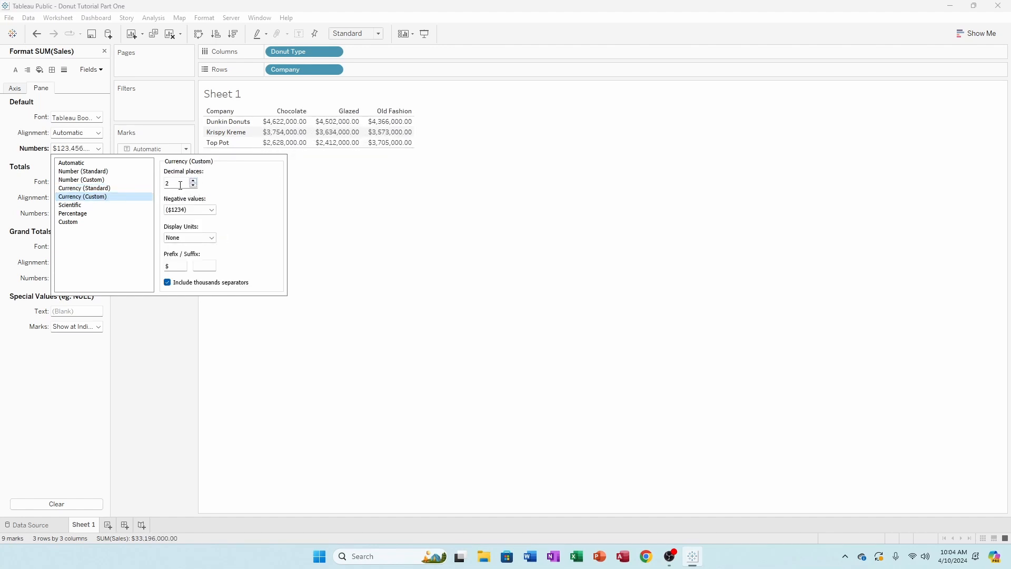
{"action": "left_click", "coordinate": [192, 237]}
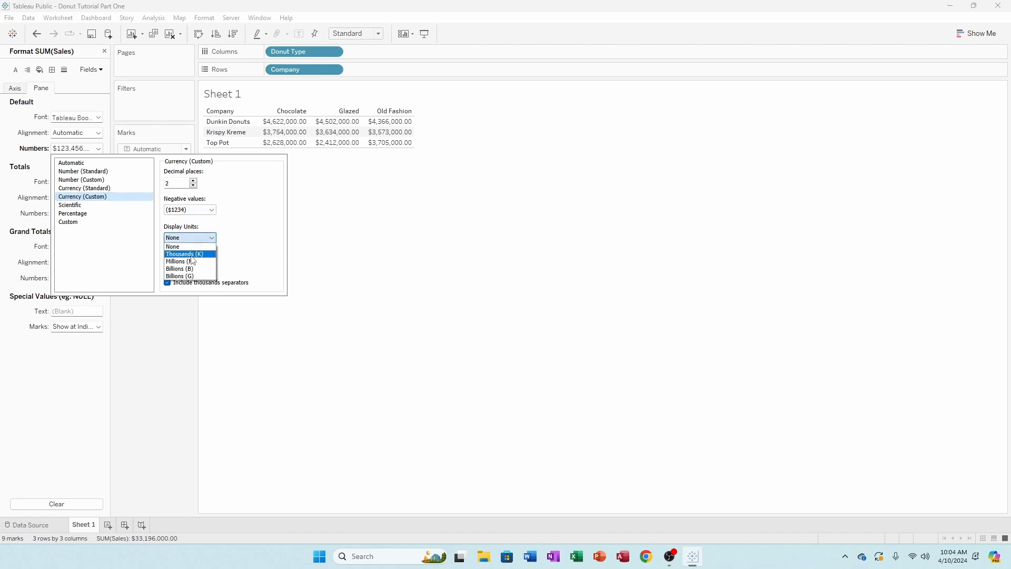
{"action": "left_click", "coordinate": [191, 263]}
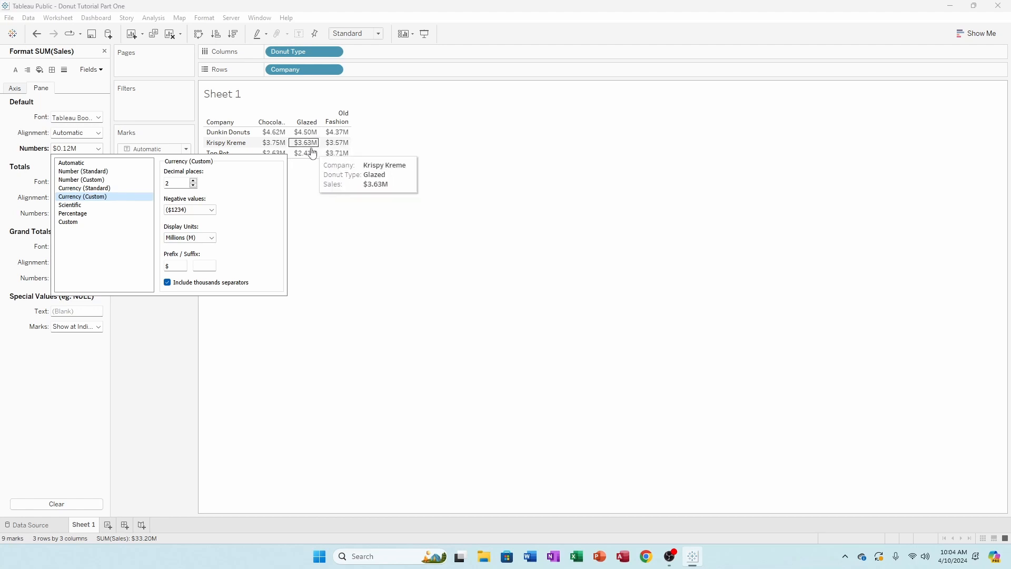
Set the sales currency format to 0 decimal places with display units None, and close the number format options
{"action": "left_click", "coordinate": [193, 186]}
{"action": "left_click", "coordinate": [194, 186]}
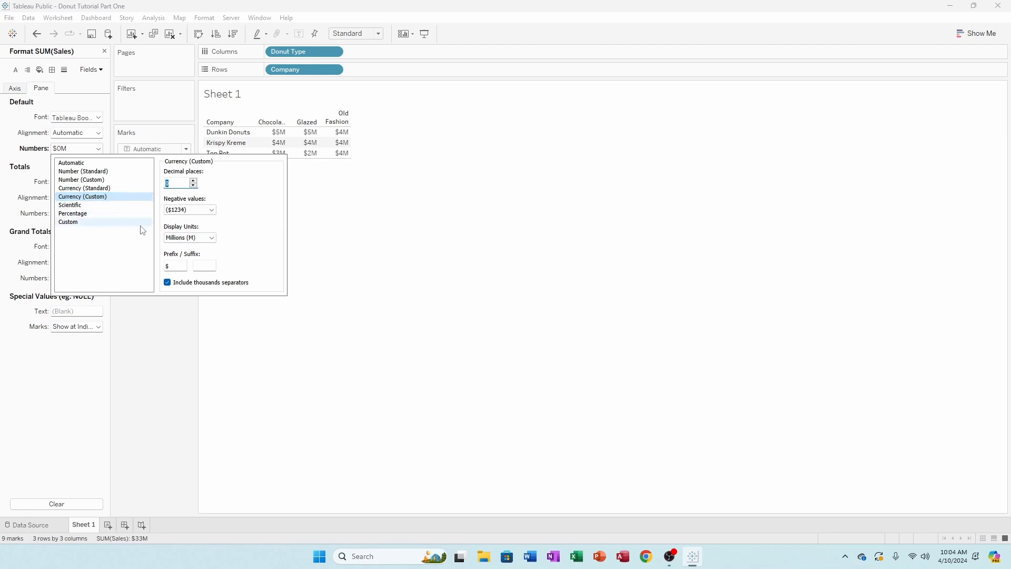
{"action": "left_click", "coordinate": [188, 238]}
{"action": "left_click", "coordinate": [185, 253]}
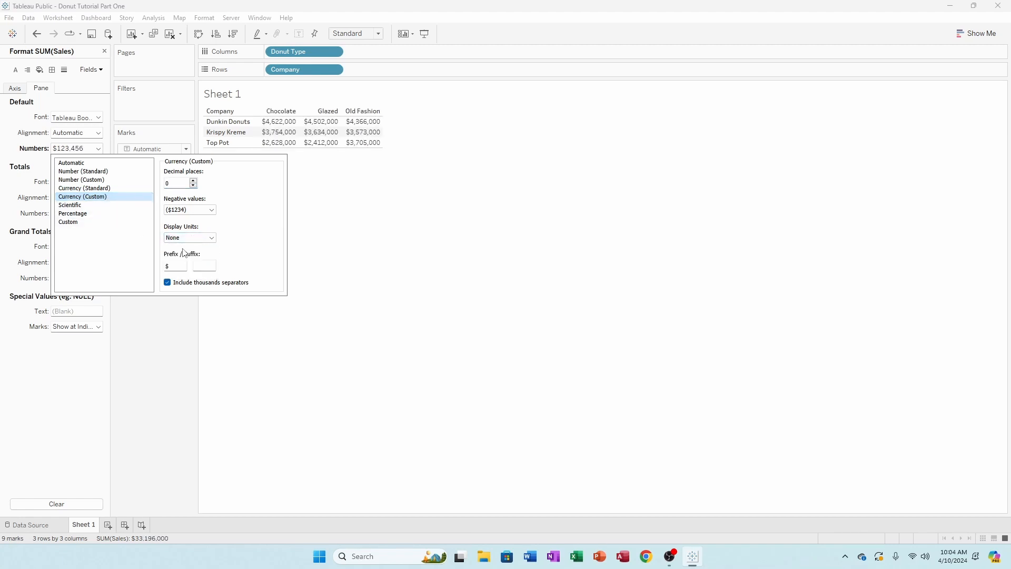
{"action": "left_click", "coordinate": [497, 356]}
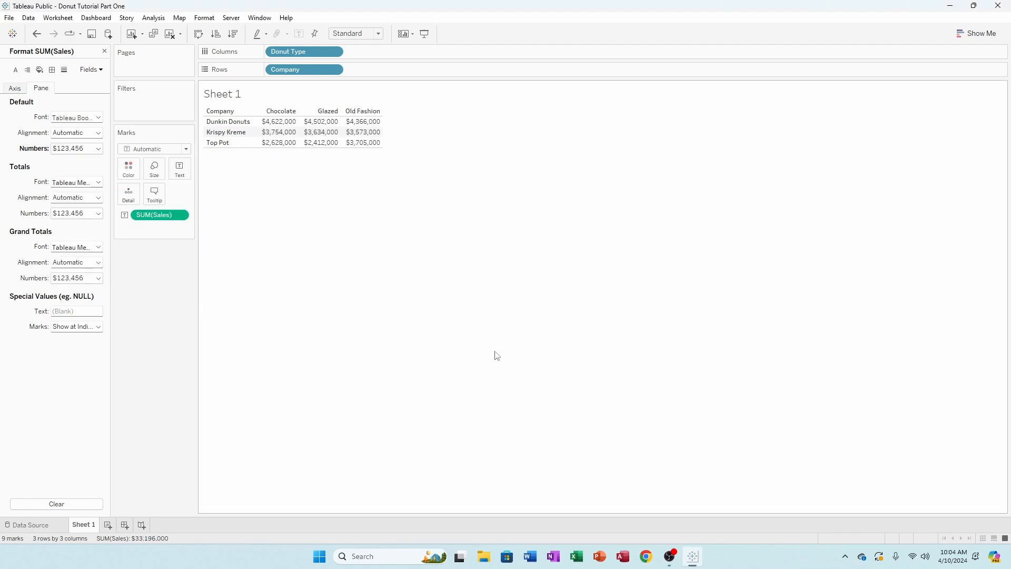
Set the table's row banding shading to None for both pane and header, and close the formatting options
{"action": "left_click", "coordinate": [104, 51]}
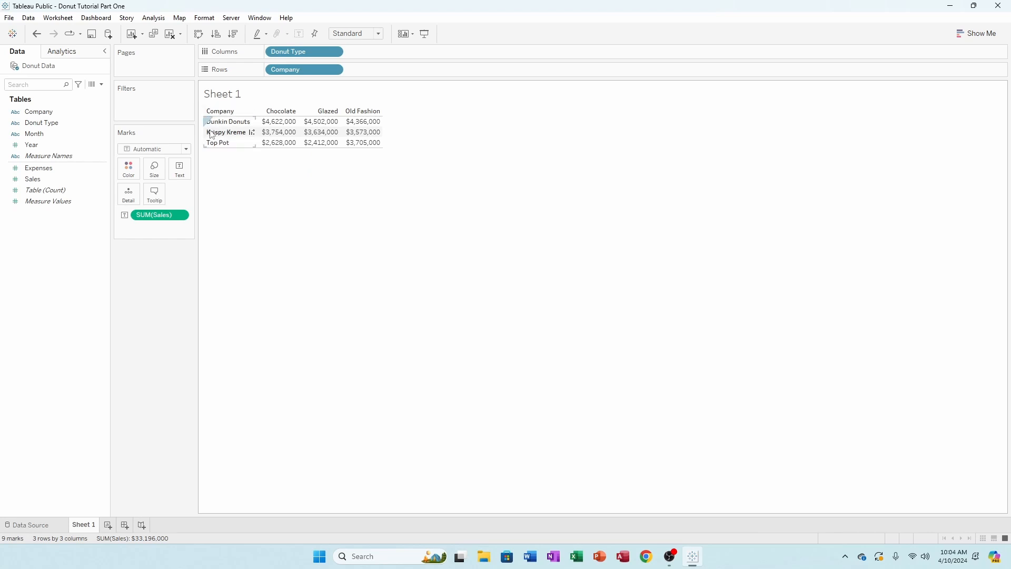
{"action": "mouse_move", "coordinate": [266, 135]}
{"action": "right_click", "coordinate": [227, 133]}
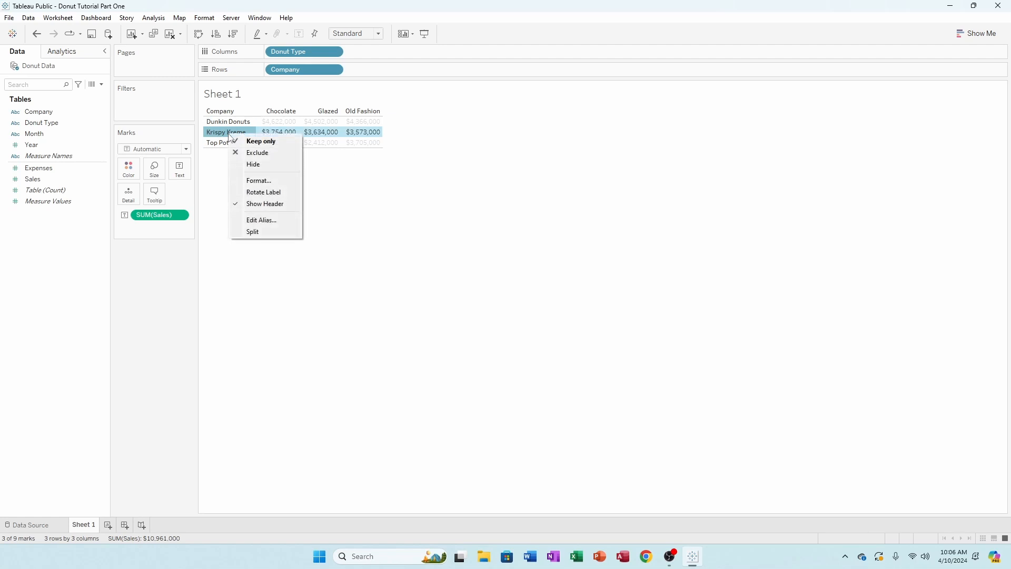
{"action": "left_click", "coordinate": [253, 180]}
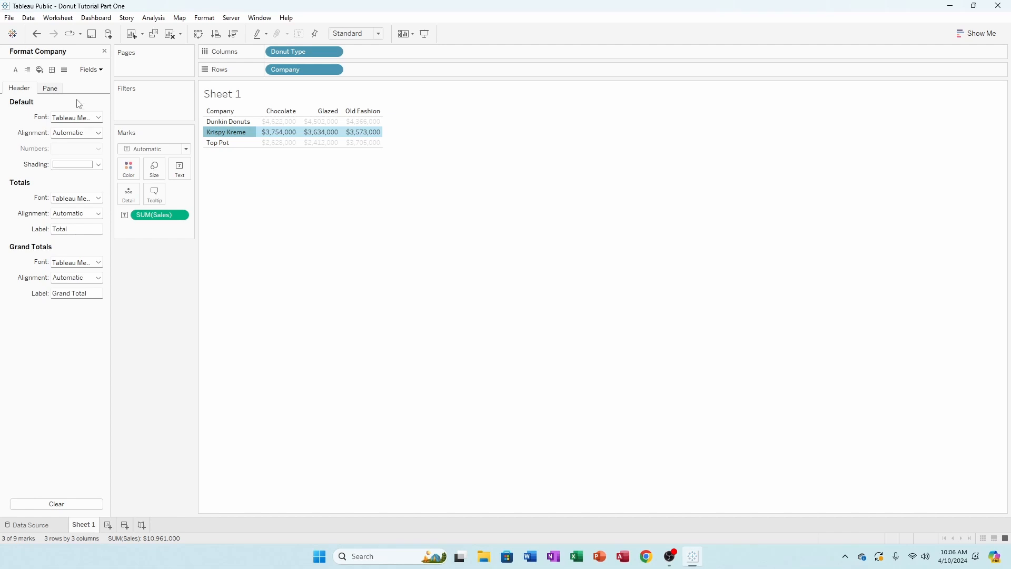
{"action": "left_click", "coordinate": [39, 70]}
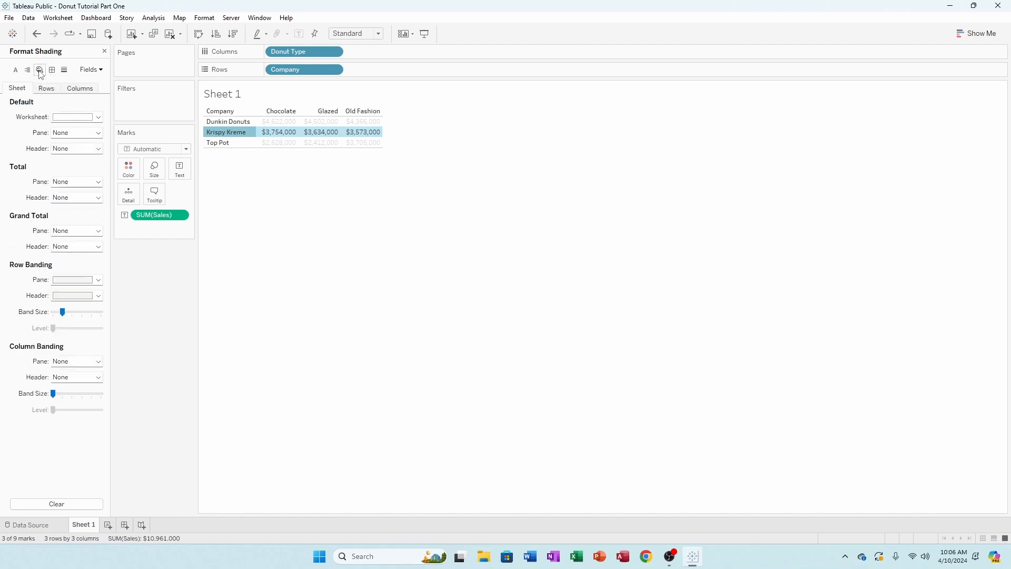
{"action": "left_click", "coordinate": [71, 279]}
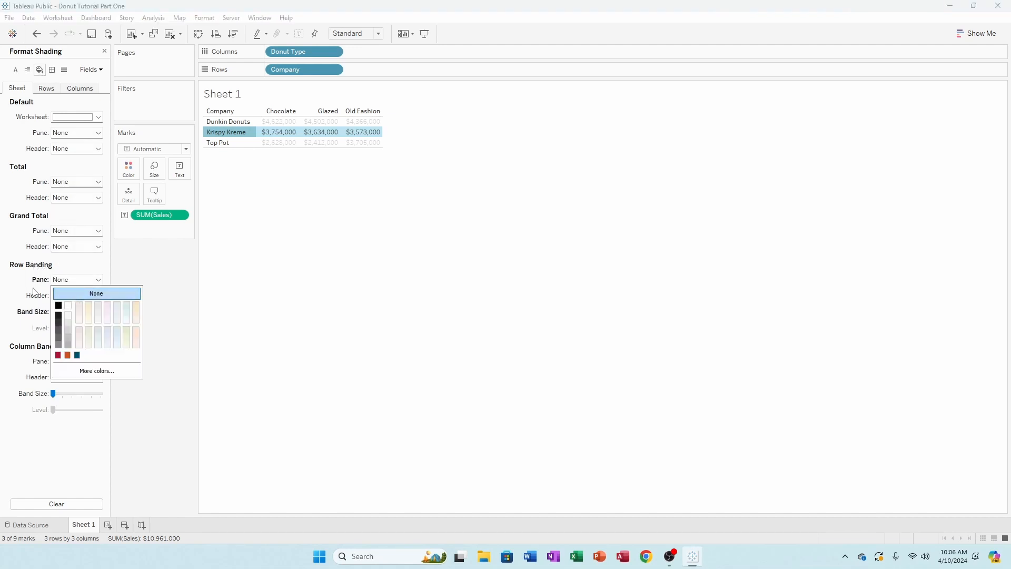
{"action": "left_click", "coordinate": [68, 306]}
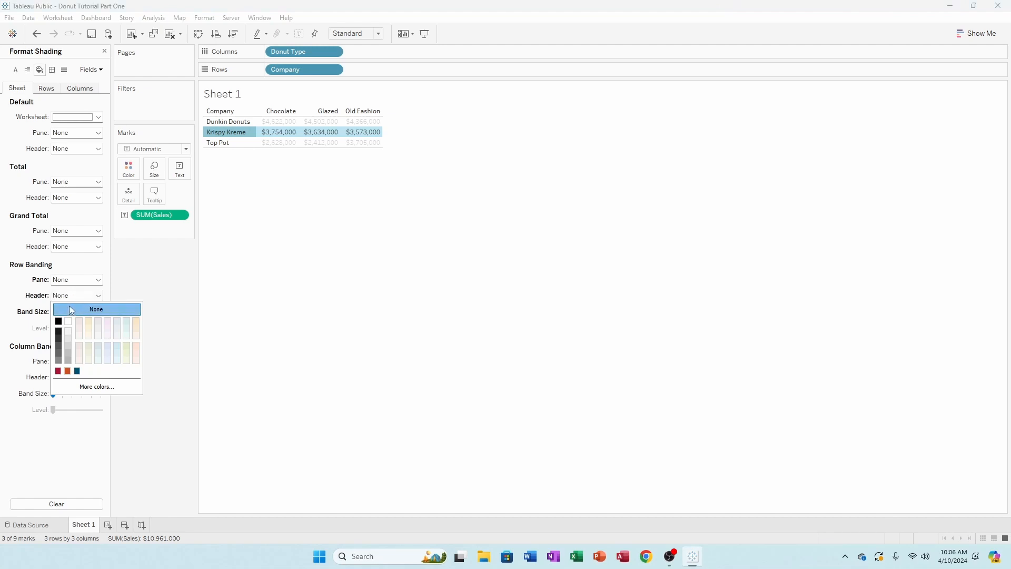
{"action": "left_click", "coordinate": [95, 309]}
{"action": "left_click", "coordinate": [224, 223]}
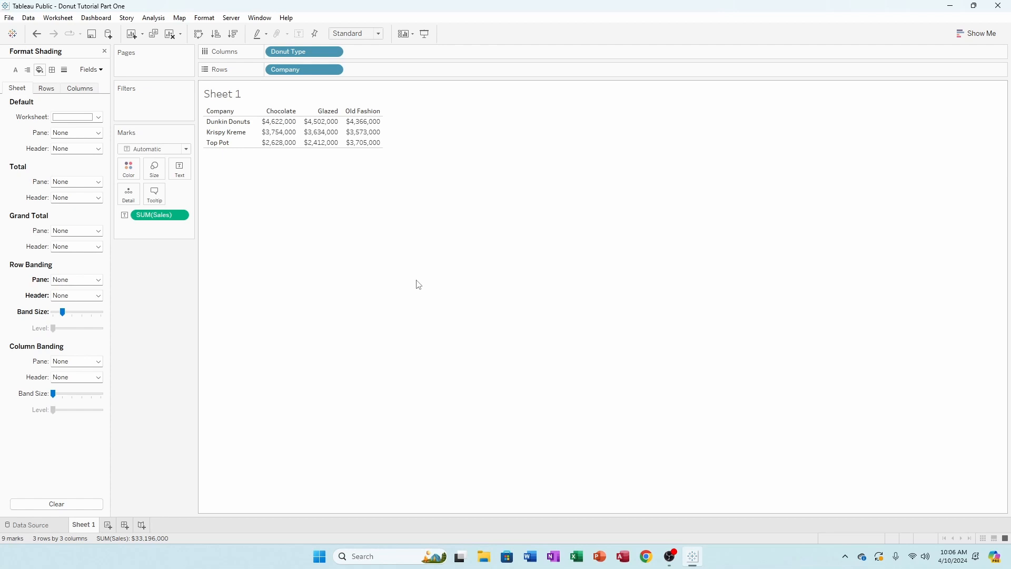
{"action": "left_click", "coordinate": [104, 51]}
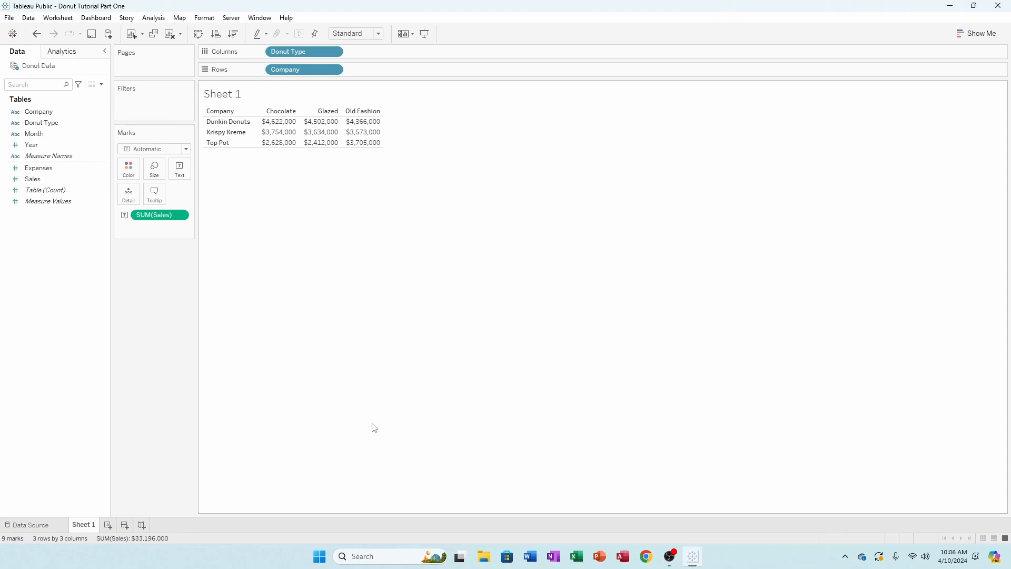
Inspect the sheet-name placeholder in the worksheet title, leaving the title as it is
{"action": "double_click", "coordinate": [244, 95]}
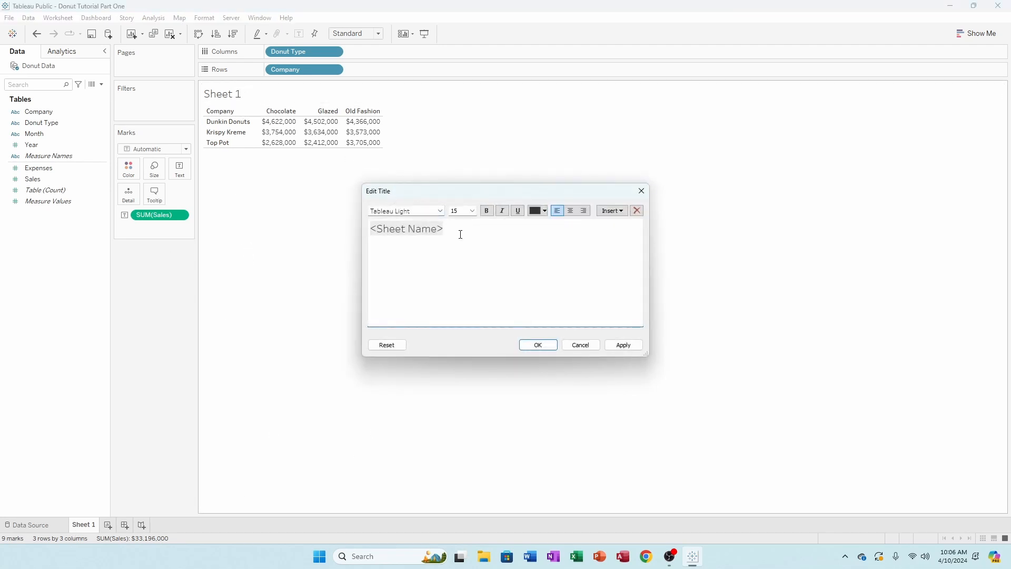
{"action": "left_click_drag", "start_coordinate": [460, 234], "coordinate": [370, 228]}
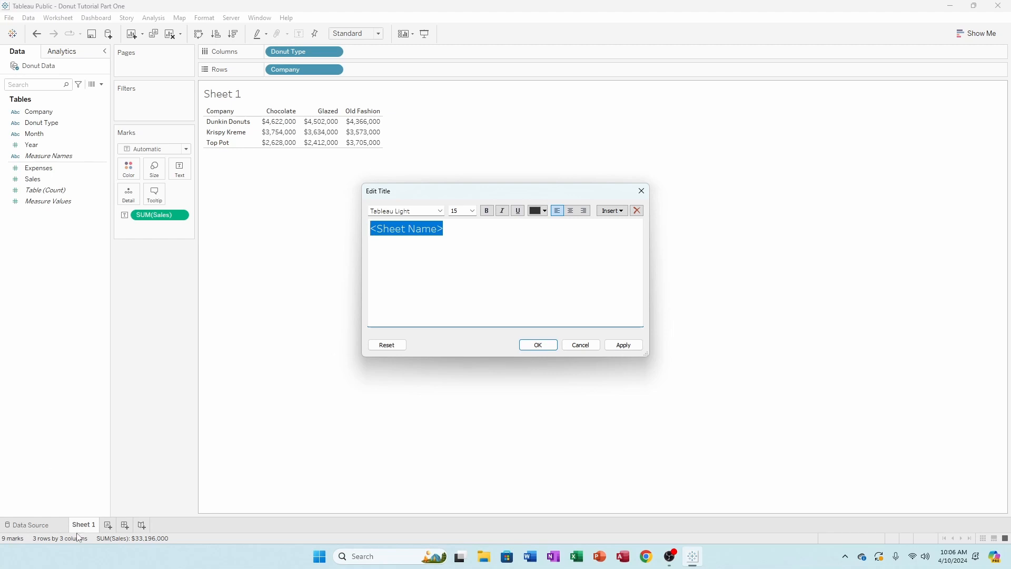
{"action": "left_click", "coordinate": [538, 345]}
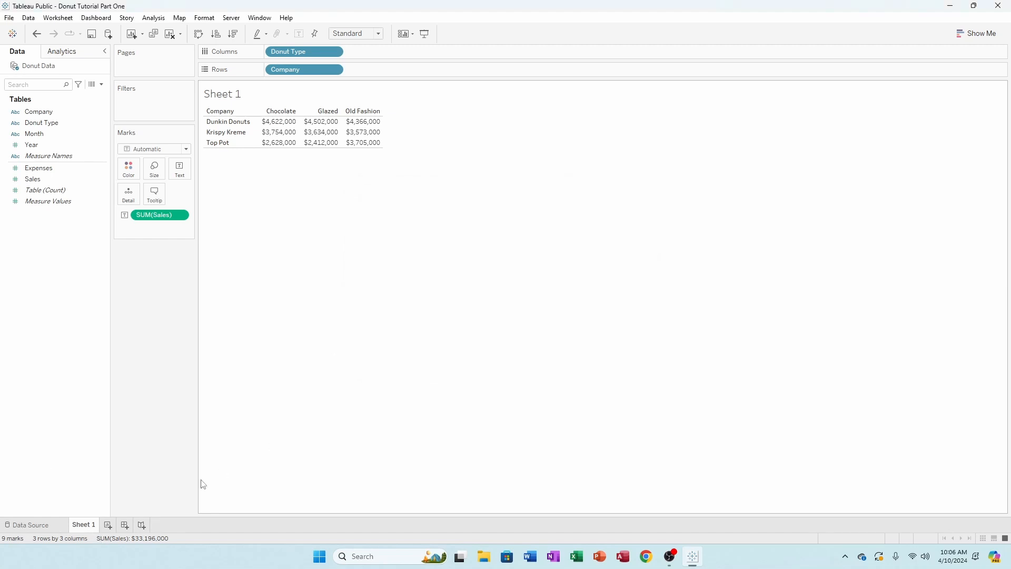
Try renaming the worksheet with text starting "Overall sales for", and replace that name with Sheet1
{"action": "double_click", "coordinate": [86, 522]}
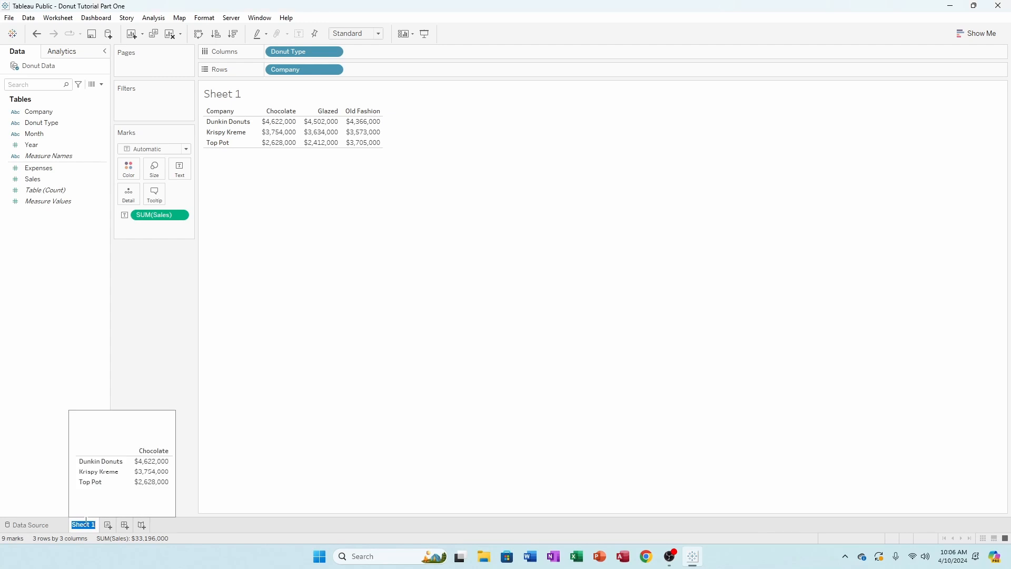
{"action": "type", "text": "Overall sales for"}
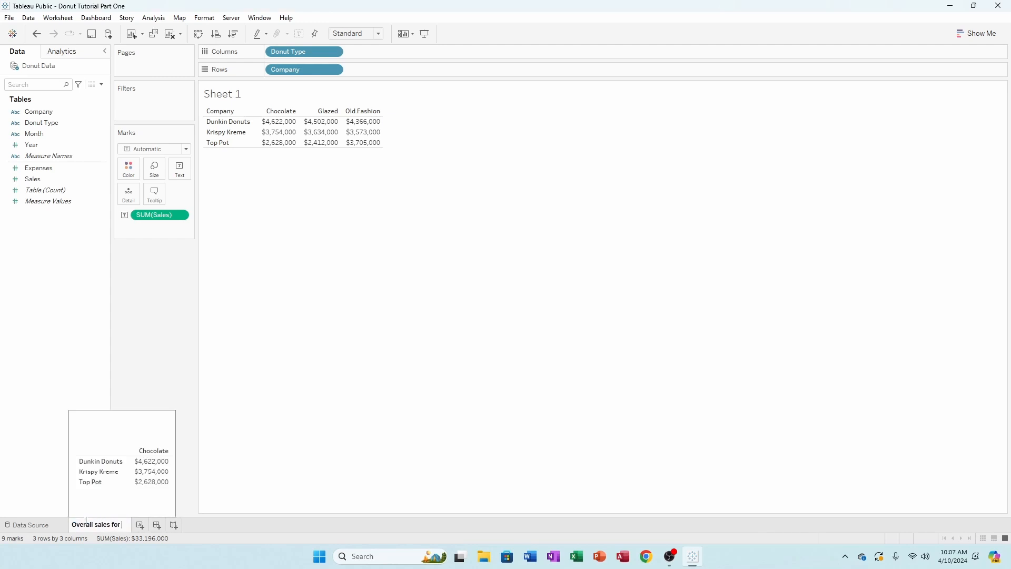
{"action": "type", "text": " each don"}
{"action": "key", "text": "BackSpace"}
{"action": "key", "text": "BackSpace"}
{"action": "key", "text": "BackSpace"}
{"action": "key", "text": "BackSpace"}
{"action": "key", "text": "BackSpace"}
{"action": "key", "text": "BackSpace"}
{"action": "key", "text": "BackSpace"}
{"action": "key", "text": "BackSpace"}
{"action": "key", "text": "BackSpace"}
{"action": "key", "text": "BackSpace"}
{"action": "key", "text": "BackSpace"}
{"action": "key", "text": "BackSpace"}
{"action": "key", "text": "BackSpace"}
{"action": "key", "text": "BackSpace"}
{"action": "key", "text": "BackSpace"}
{"action": "key", "text": "BackSpace"}
{"action": "key", "text": "BackSpace"}
{"action": "key", "text": "BackSpace"}
{"action": "key", "text": "BackSpace"}
{"action": "key", "text": "BackSpace"}
{"action": "key", "text": "BackSpace"}
{"action": "key", "text": "BackSpace"}
{"action": "key", "text": "BackSpace"}
{"action": "key", "text": "BackSpace"}
{"action": "key", "text": "BackSpace"}
{"action": "key", "text": "BackSpace"}
{"action": "type", "text": "Sheet1"}
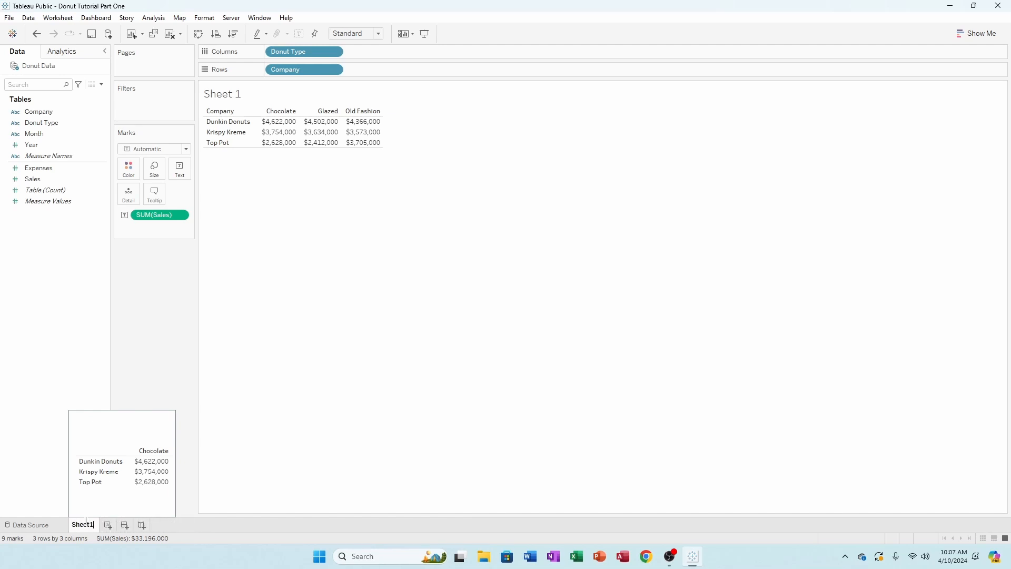
{"action": "key", "text": "Return"}
Rename the donut sales worksheet as Table
{"action": "double_click", "coordinate": [76, 527]}
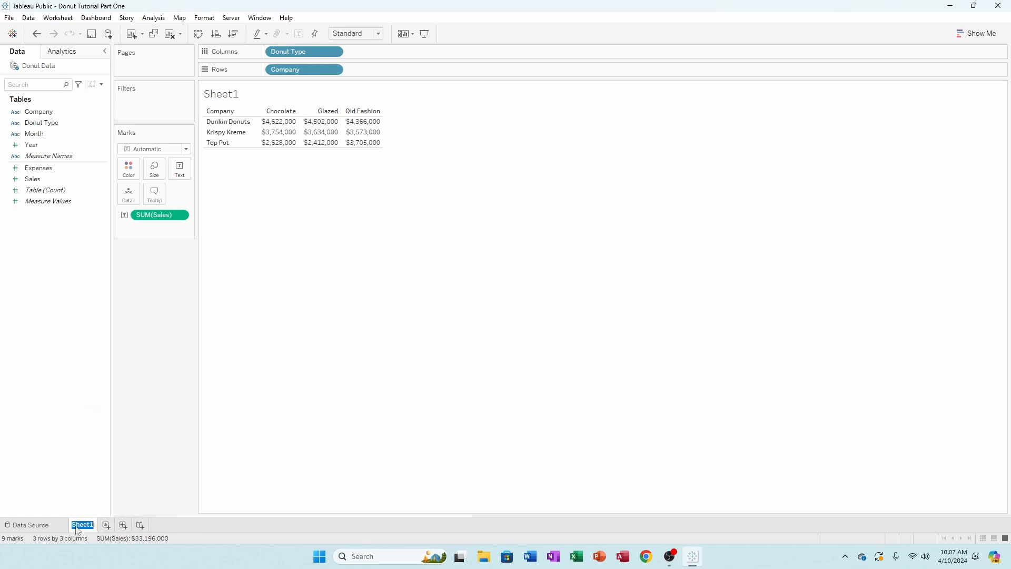
{"action": "type", "text": "Table"}
{"action": "key", "text": "Return"}
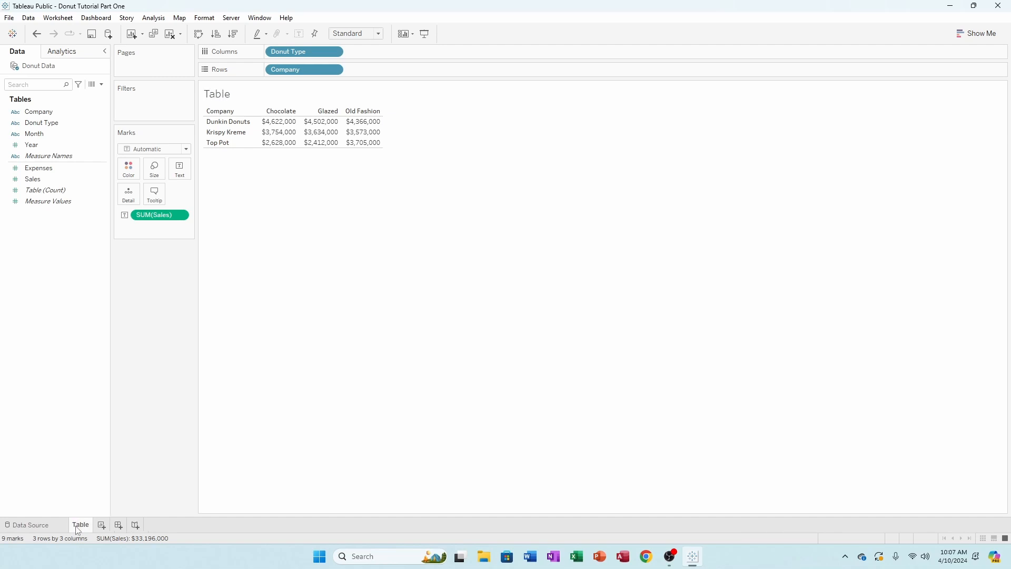
Replace the sheet-name placeholder in the worksheet title with "Overall company sales by donut"
{"action": "double_click", "coordinate": [246, 103]}
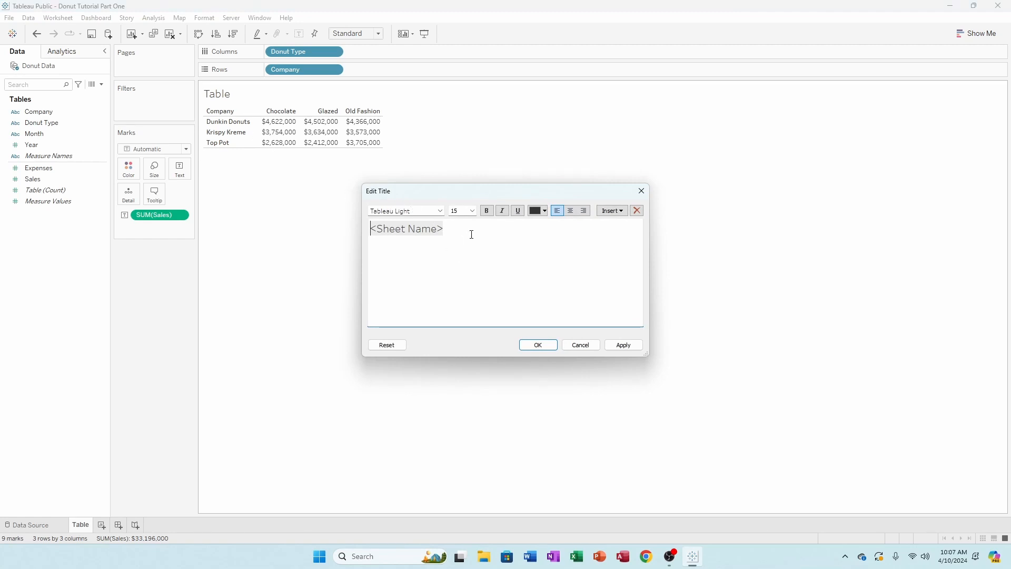
{"action": "left_click_drag", "start_coordinate": [472, 235], "coordinate": [255, 190]}
{"action": "key", "text": "BackSpace"}
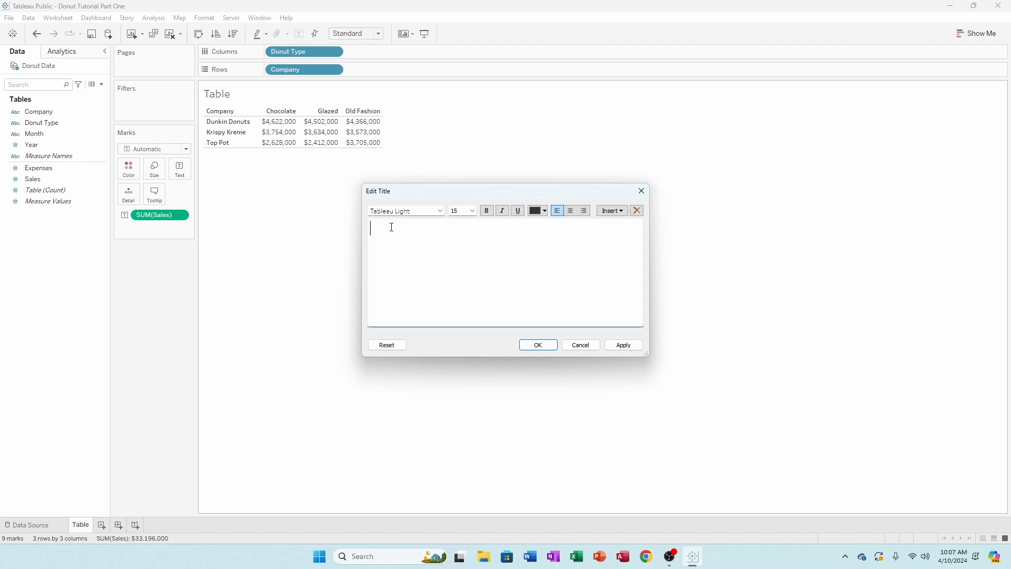
{"action": "type", "text": "Overall company sales by donut"}
{"action": "left_click", "coordinate": [530, 345]}
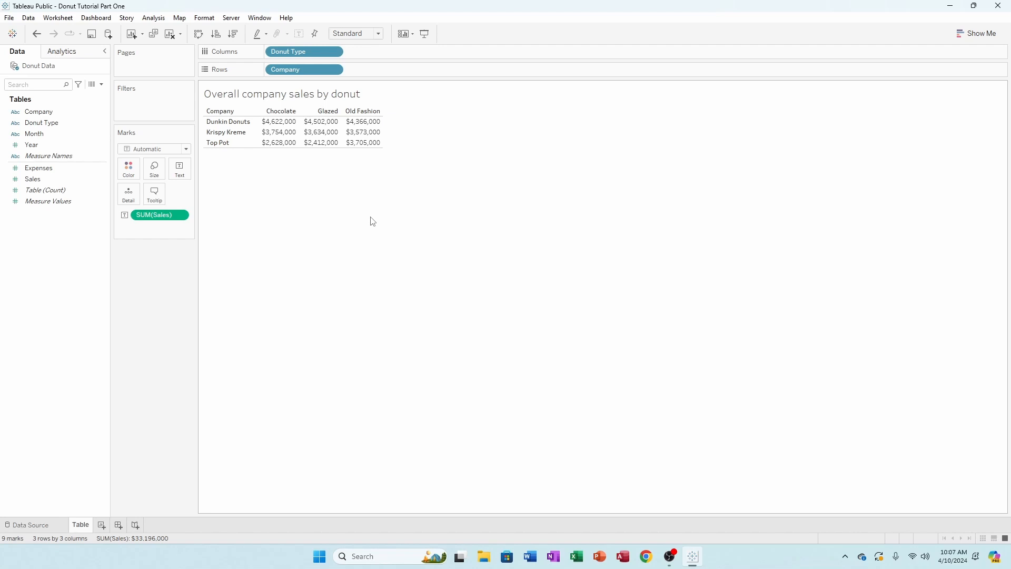
Add a new worksheet and name it Bar Graph
{"action": "left_click", "coordinate": [101, 525]}
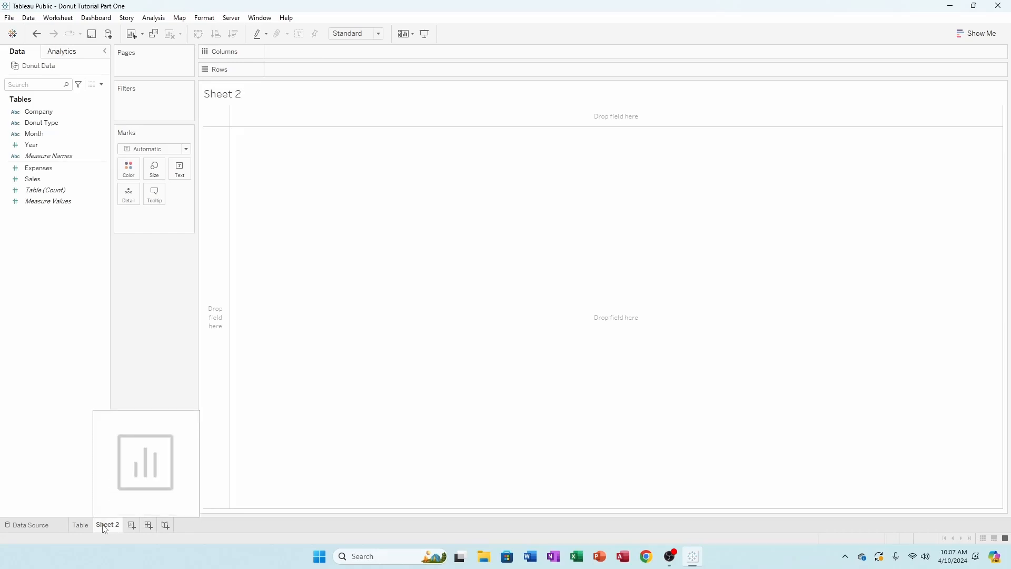
{"action": "double_click", "coordinate": [105, 526]}
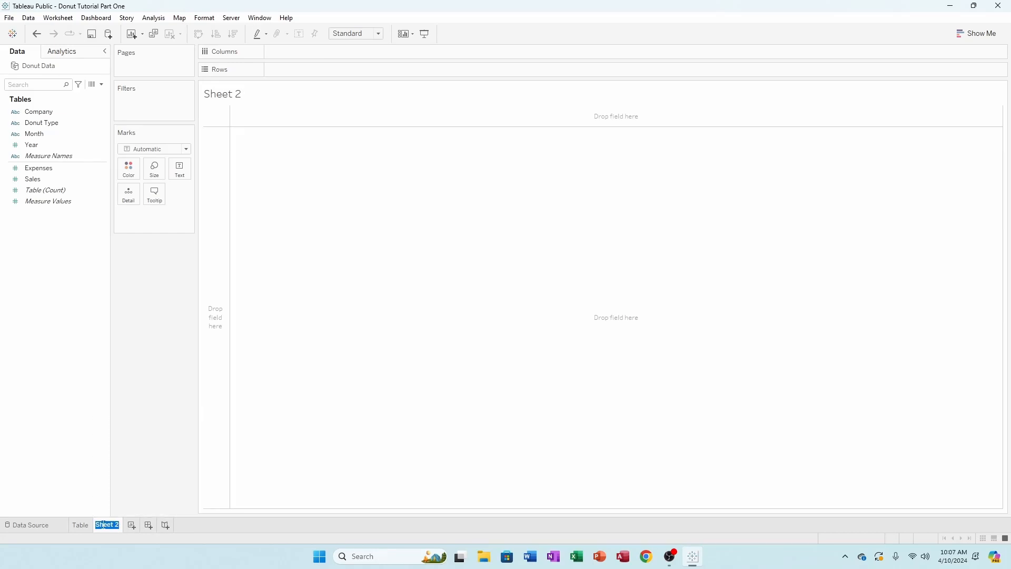
{"action": "type", "text": "Bar Graph"}
{"action": "key", "text": "Return"}
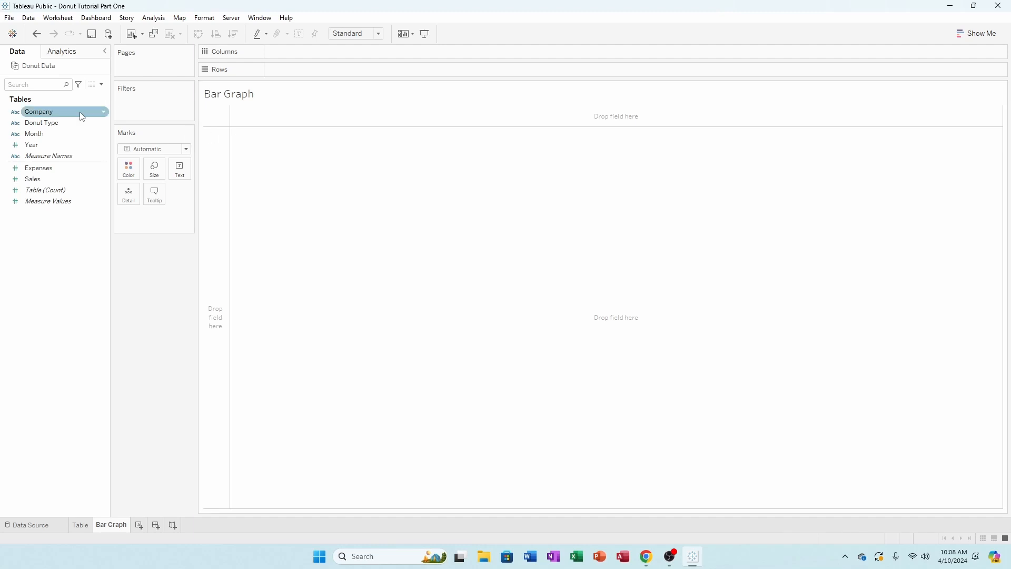
Add the Donut Type and Sales fields to the Bar Graph worksheet's view
{"action": "left_click", "coordinate": [71, 122]}
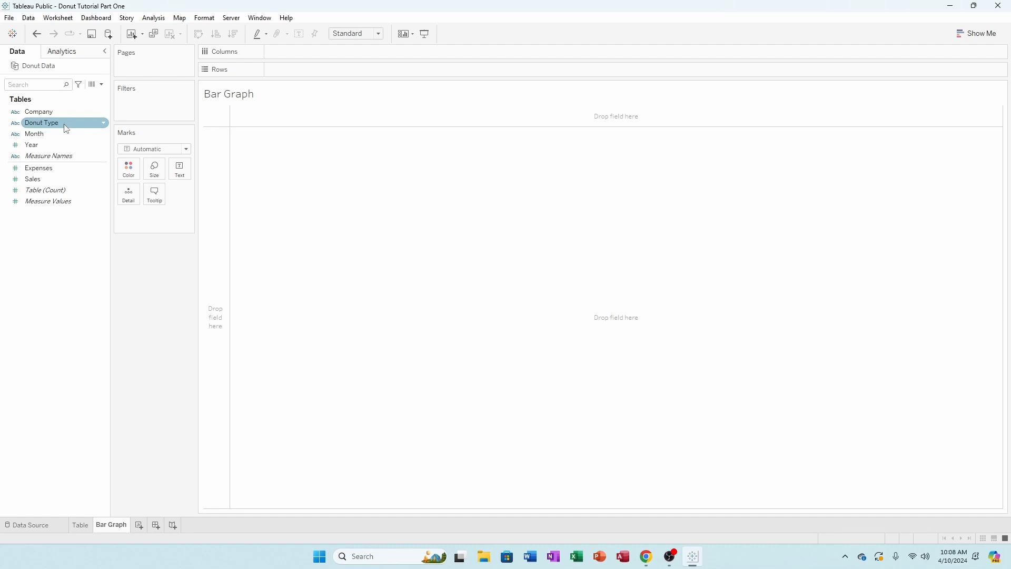
{"action": "double_click", "coordinate": [71, 127]}
{"action": "left_click", "coordinate": [77, 183]}
{"action": "double_click", "coordinate": [76, 183]}
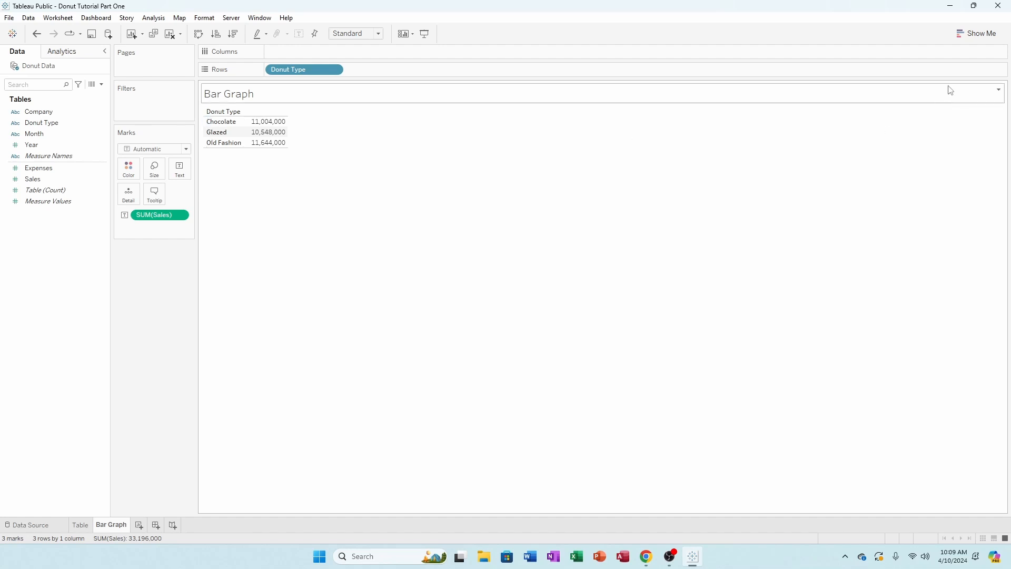
Convert the sales by donut type table into a horizontal bar chart, and close the chart type suggestions
{"action": "left_click", "coordinate": [975, 34]}
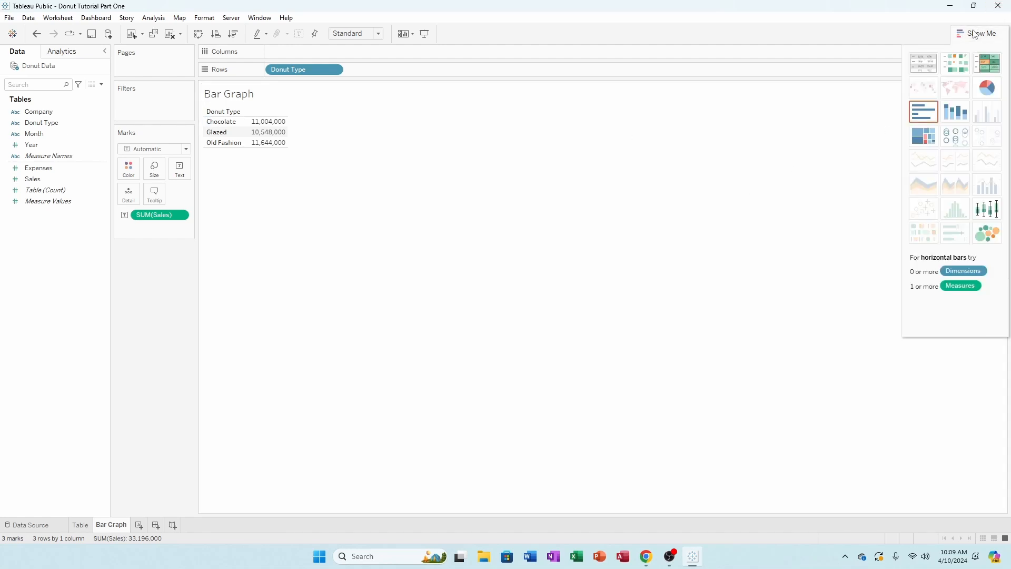
{"action": "left_click", "coordinate": [930, 112]}
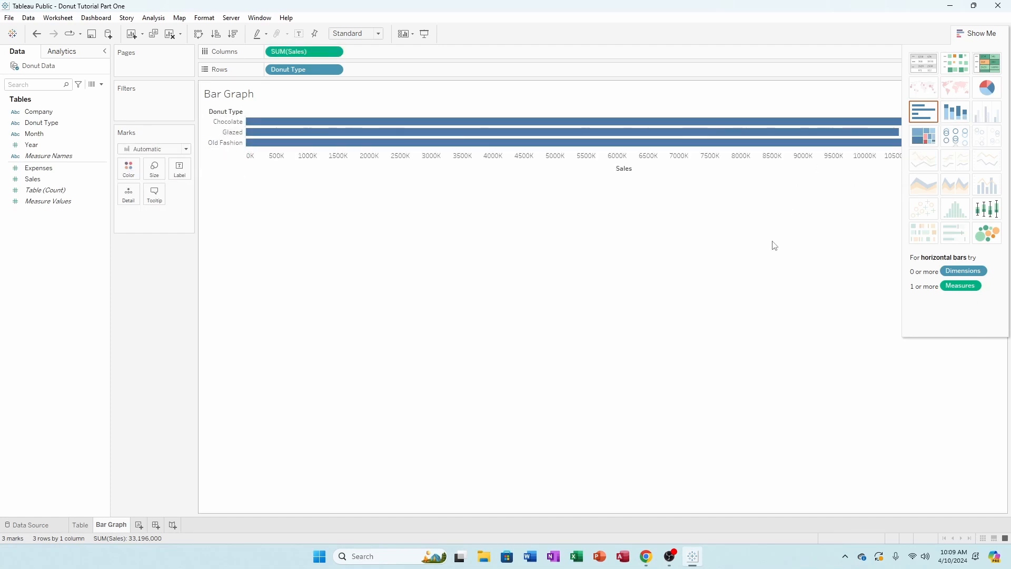
{"action": "left_click", "coordinate": [982, 33]}
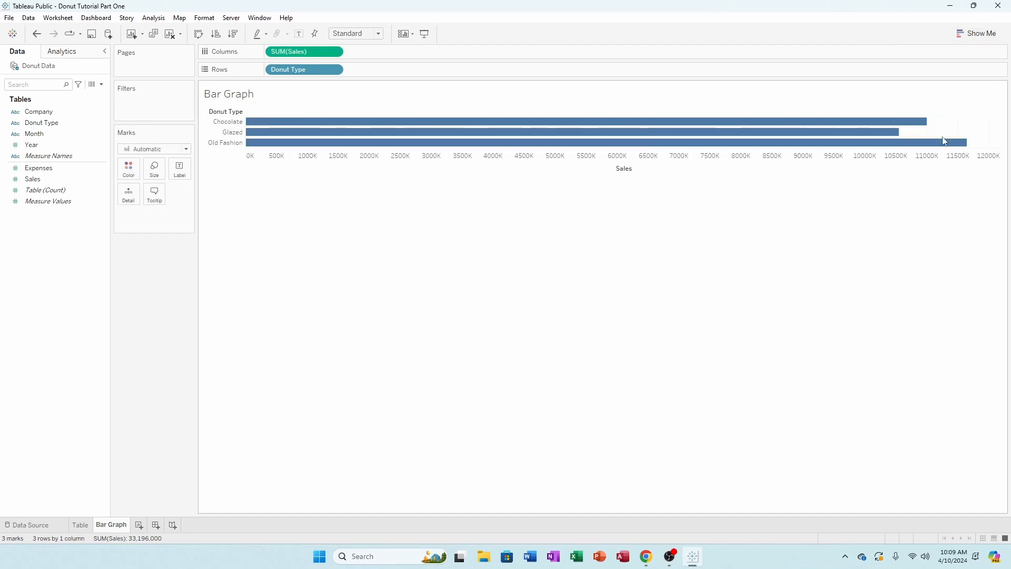
Fit the bar chart to Entire View
{"action": "mouse_move", "coordinate": [943, 146]}
{"action": "left_click", "coordinate": [372, 34]}
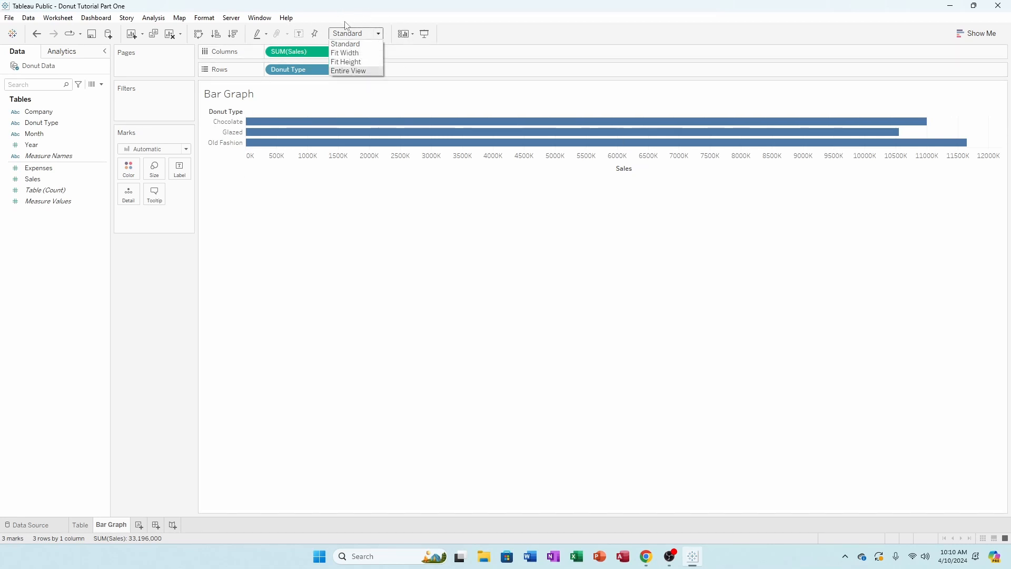
{"action": "left_click", "coordinate": [357, 71]}
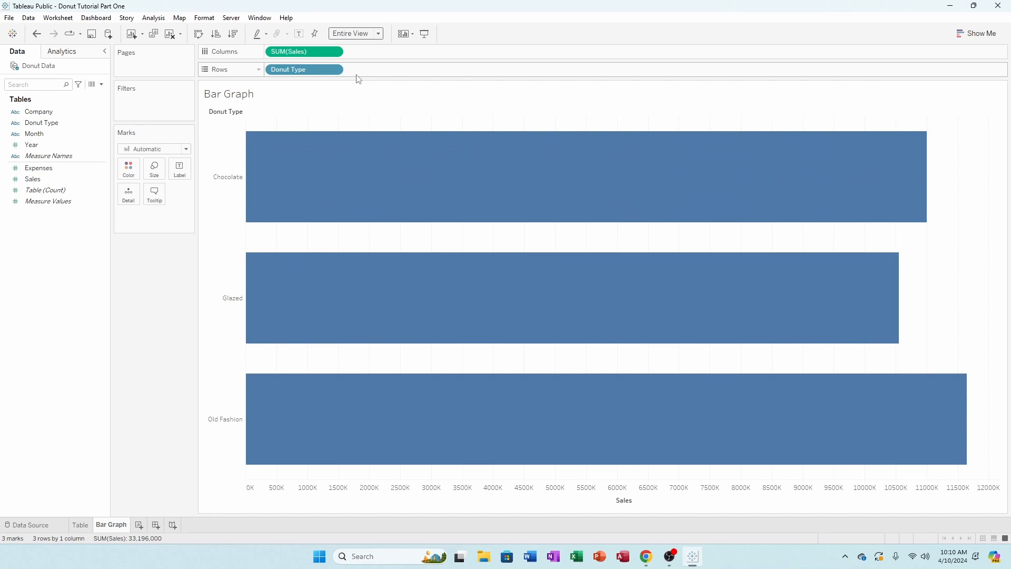
Reduce the thickness of the bars to the midpoint of the mark size range
{"action": "mouse_move", "coordinate": [429, 258]}
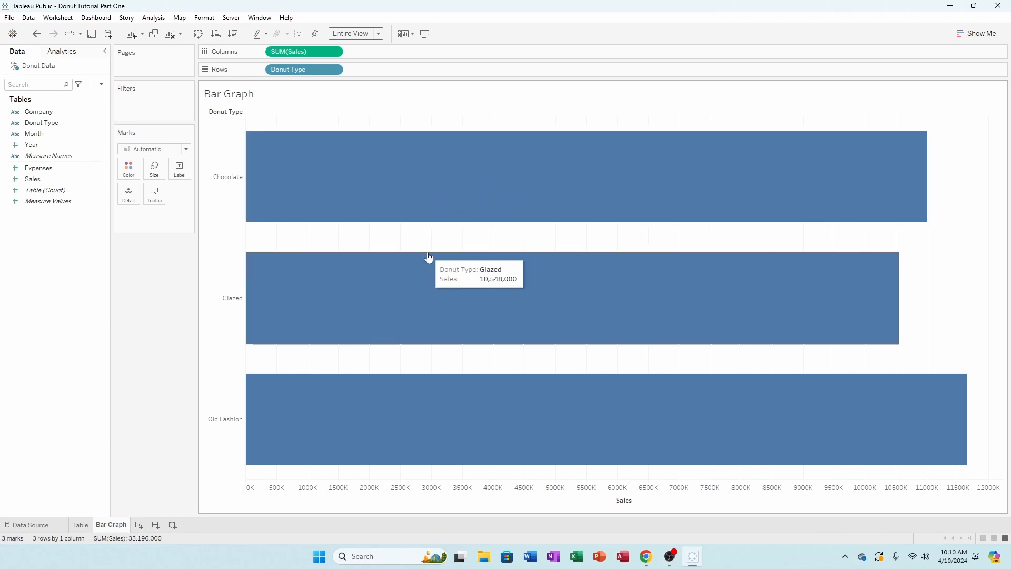
{"action": "mouse_move", "coordinate": [441, 228]}
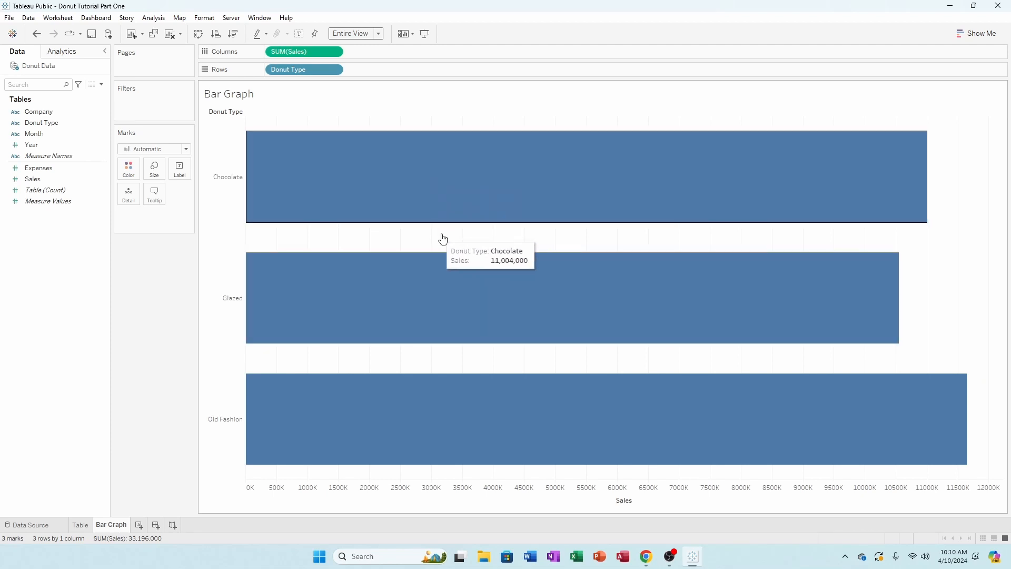
{"action": "left_click", "coordinate": [159, 175]}
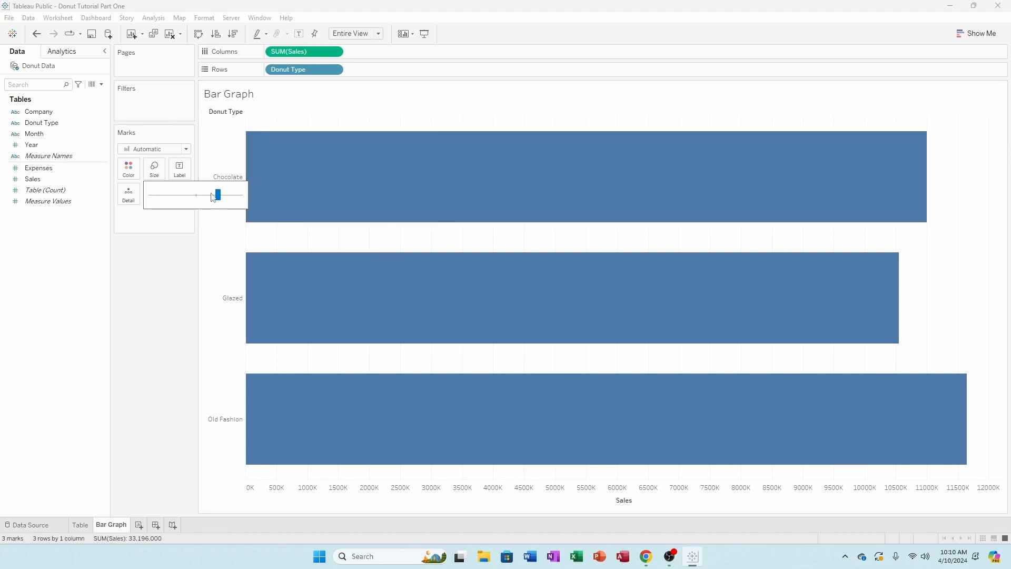
{"action": "left_click_drag", "start_coordinate": [214, 196], "coordinate": [199, 202]}
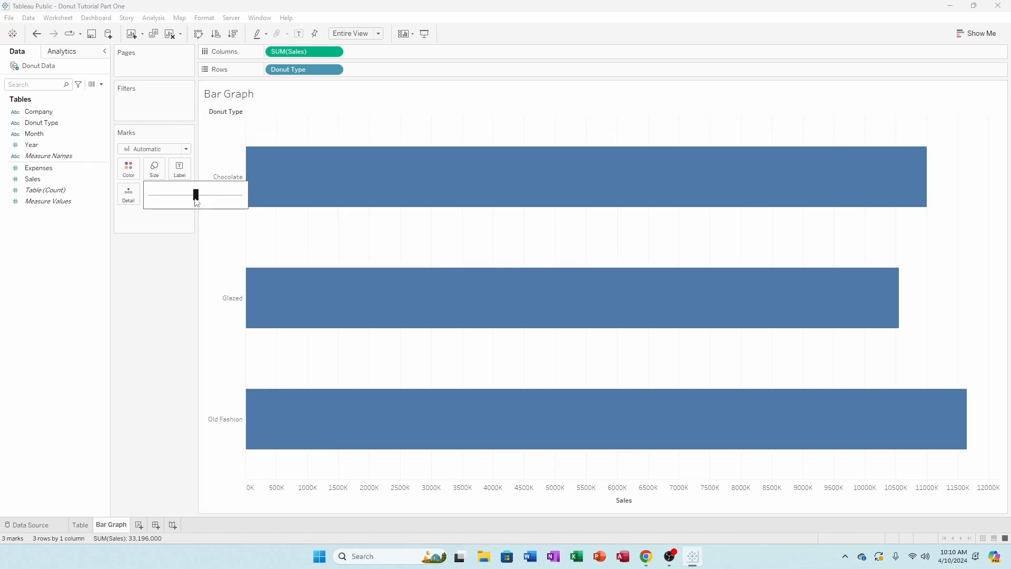
{"action": "left_click", "coordinate": [170, 284]}
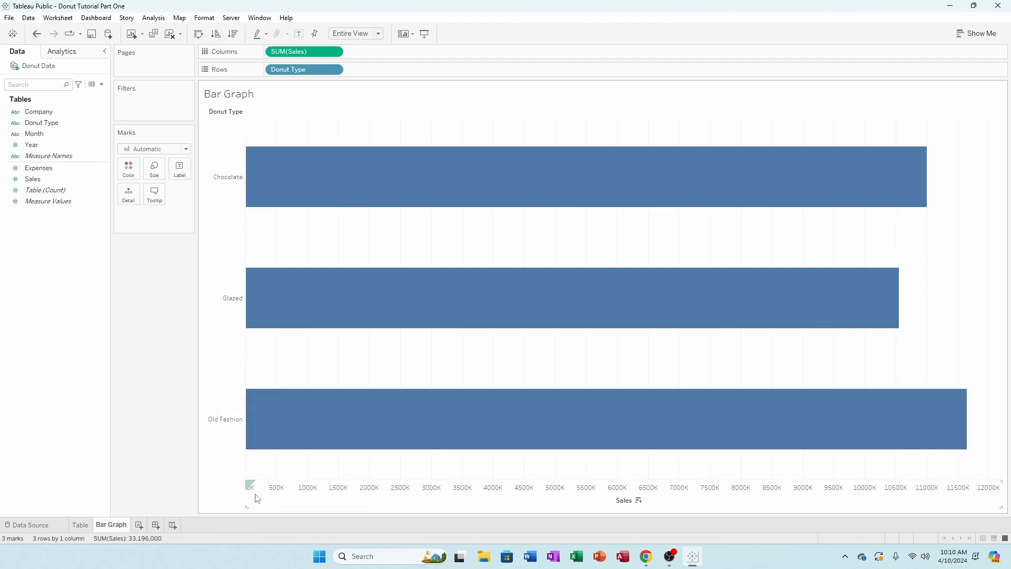
{"action": "mouse_move", "coordinate": [343, 407]}
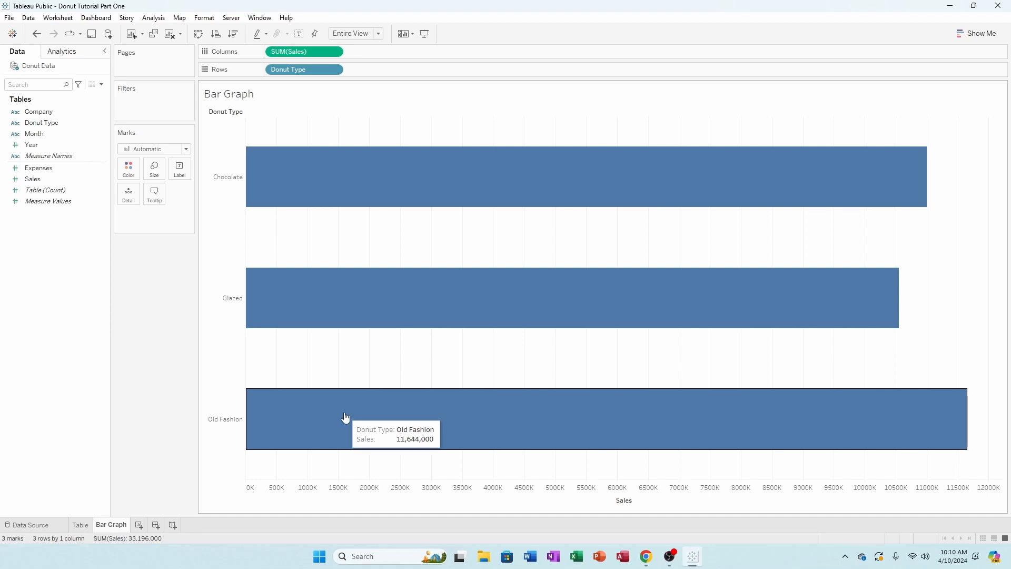
Sort the donut types by sales in descending order and hide the field labels for rows
{"action": "left_click", "coordinate": [216, 35]}
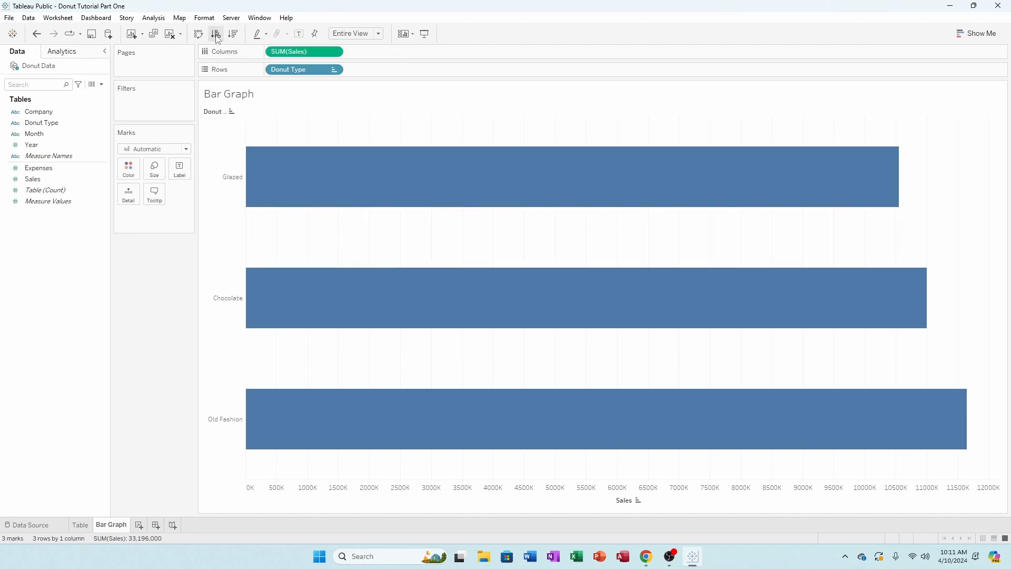
{"action": "mouse_move", "coordinate": [429, 195]}
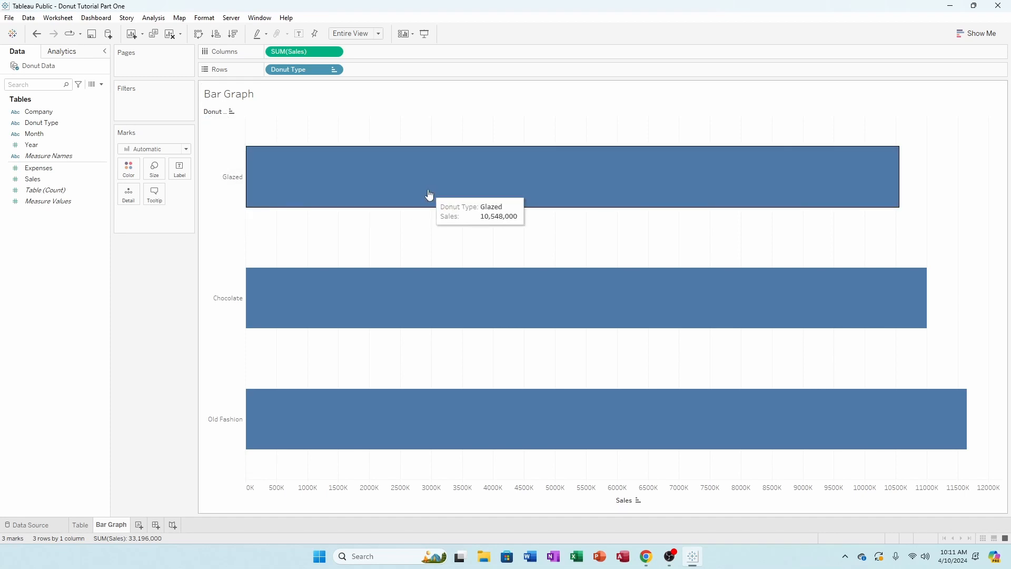
{"action": "left_click", "coordinate": [235, 35]}
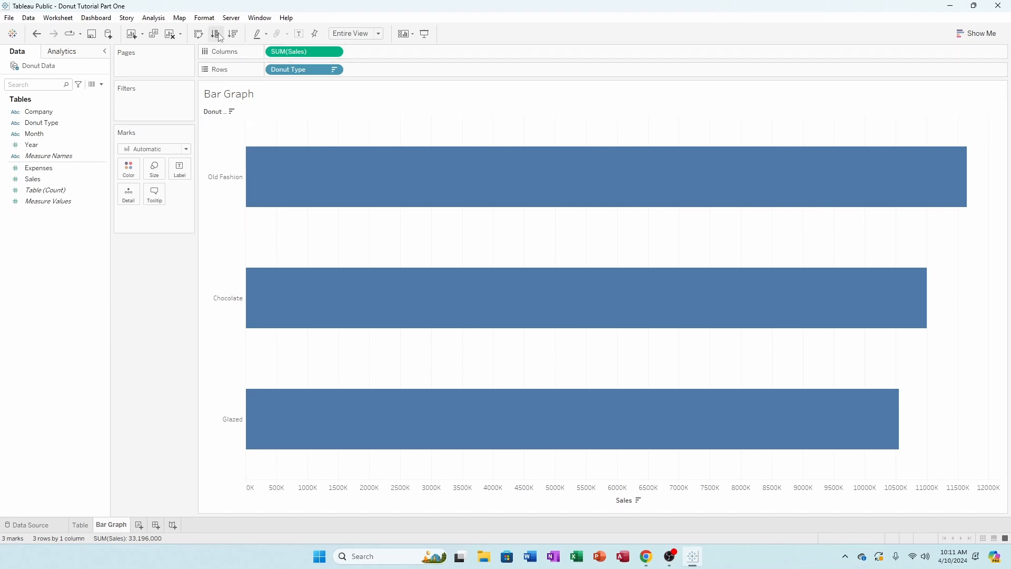
{"action": "right_click", "coordinate": [216, 114]}
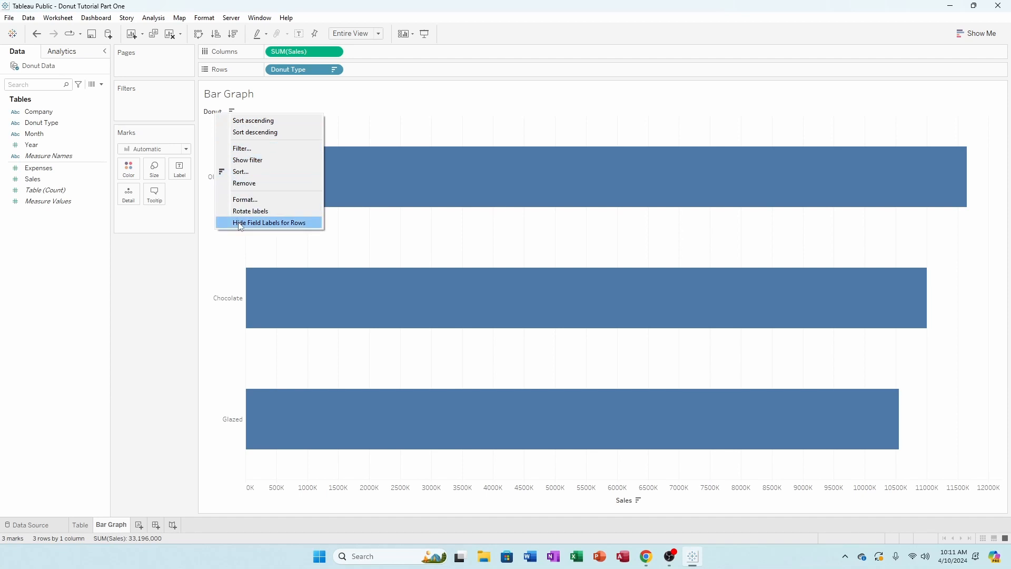
{"action": "left_click", "coordinate": [240, 225]}
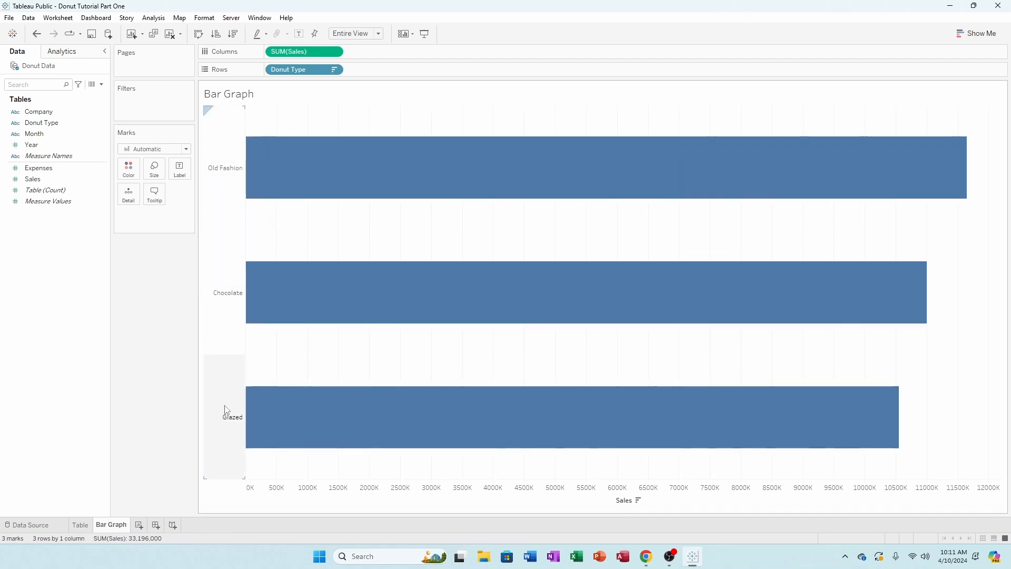
Replace the bar graph's sheet name title with "Overall sales by donut type"
{"action": "double_click", "coordinate": [218, 100]}
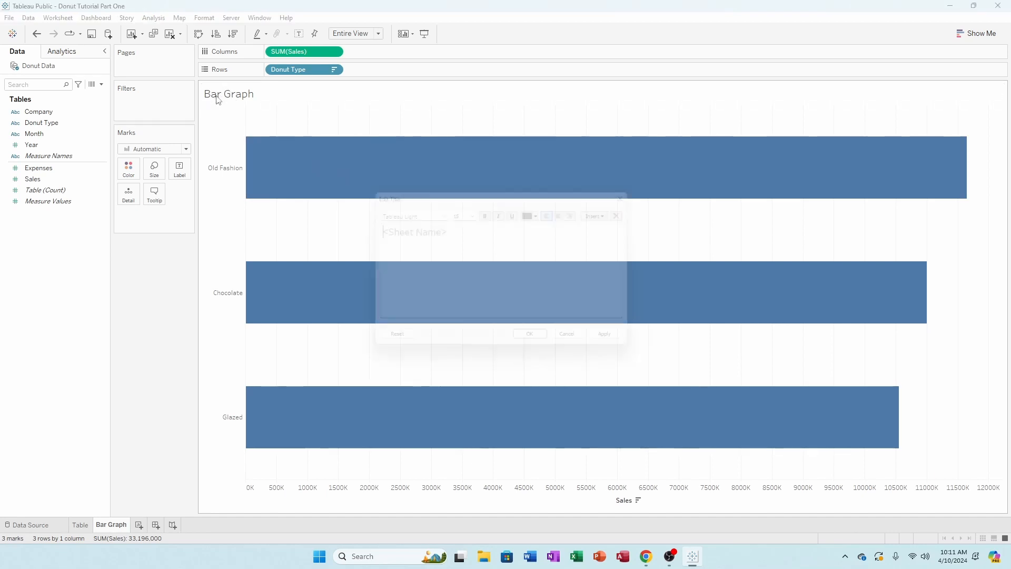
{"action": "left_click_drag", "start_coordinate": [463, 230], "coordinate": [360, 230]}
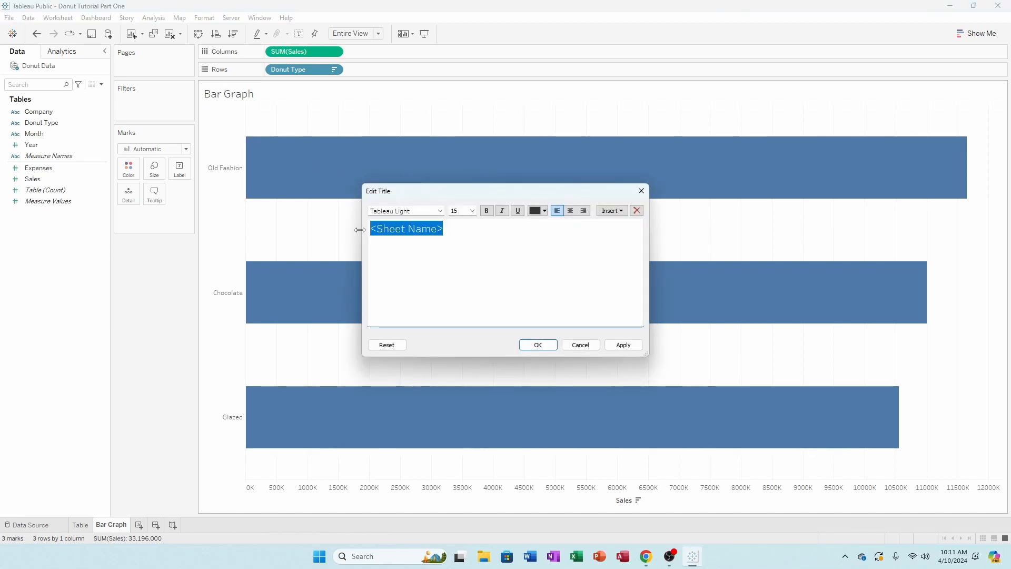
{"action": "key", "text": "BackSpace"}
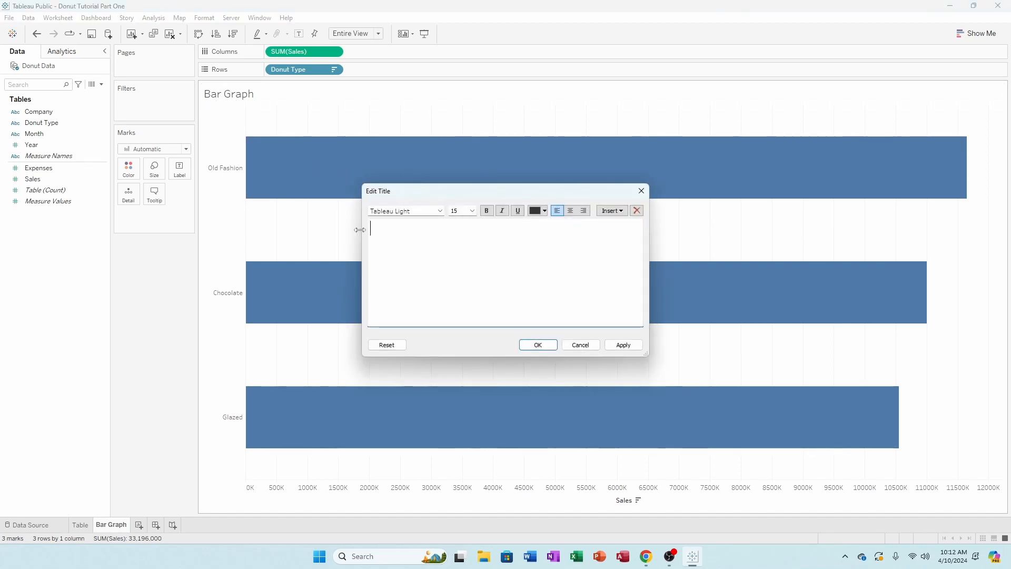
{"action": "type", "text": "Overall sales by donut"}
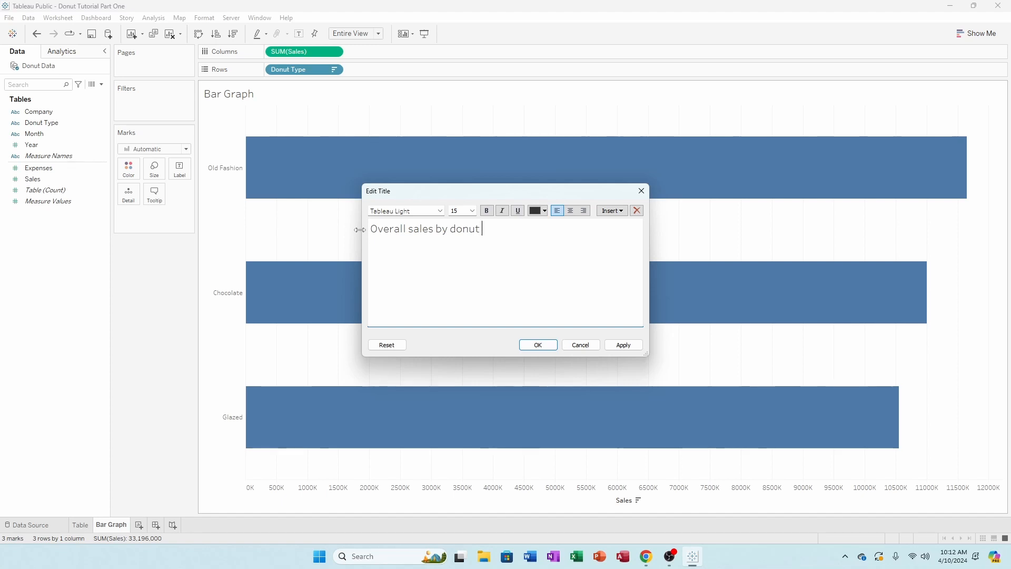
{"action": "type", "text": " type"}
{"action": "left_click", "coordinate": [535, 345]}
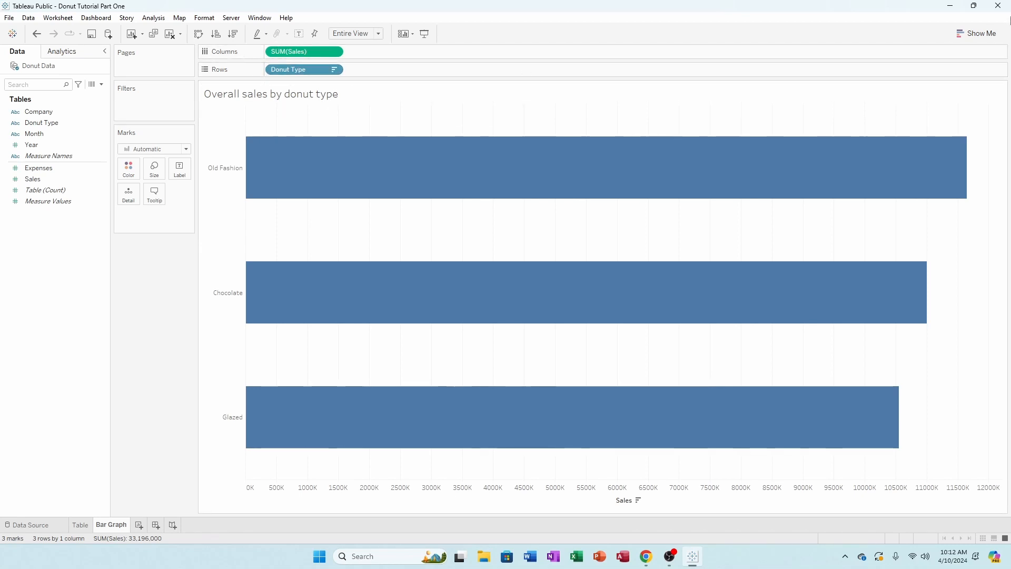
{"action": "left_click", "coordinate": [977, 34]}
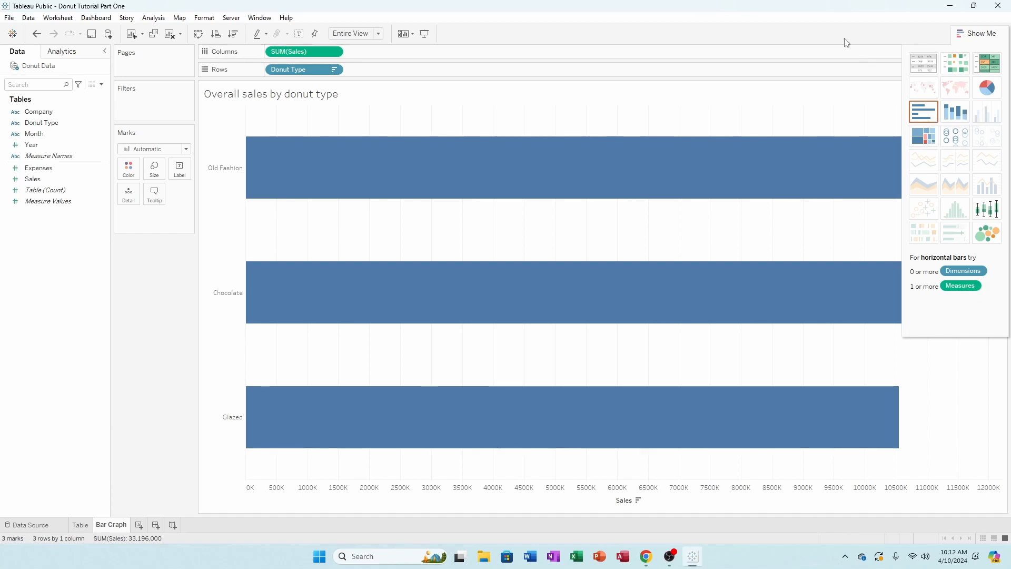
{"action": "left_click", "coordinate": [977, 33]}
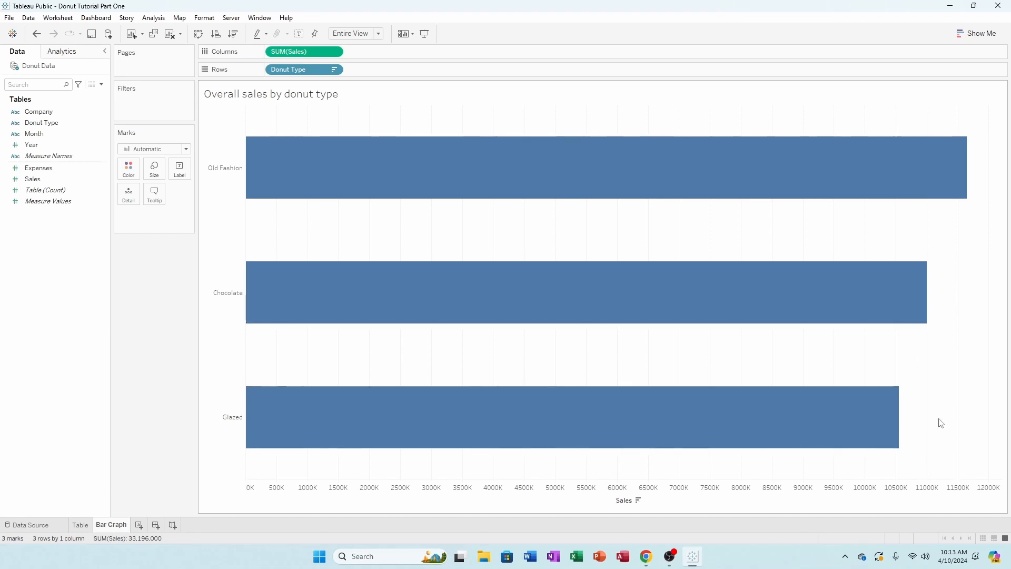
Add Sales as mark labels on the bars and set their horizontal alignment to left
{"action": "mouse_move", "coordinate": [292, 128]}
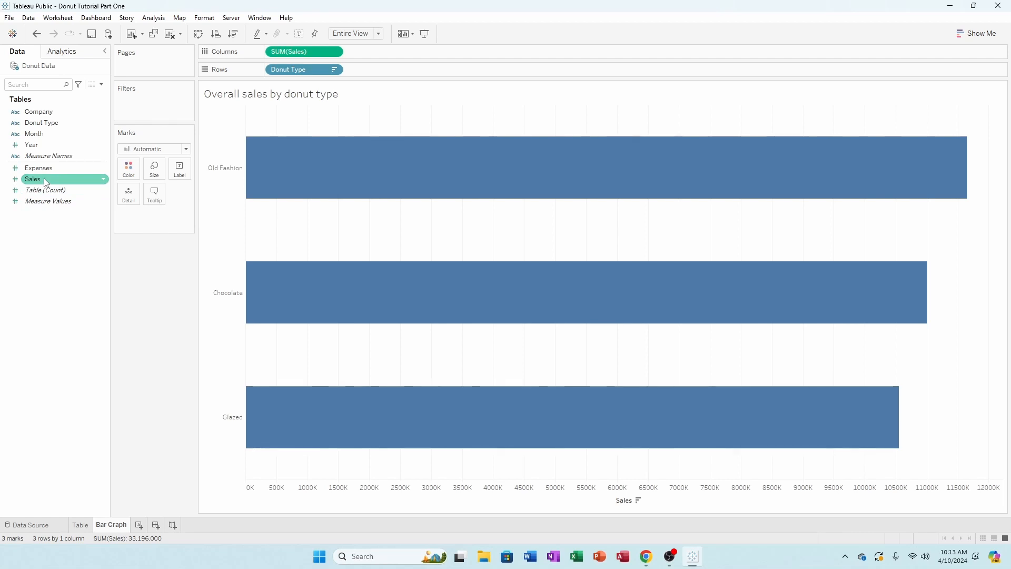
{"action": "left_click_drag", "start_coordinate": [46, 183], "coordinate": [179, 176]}
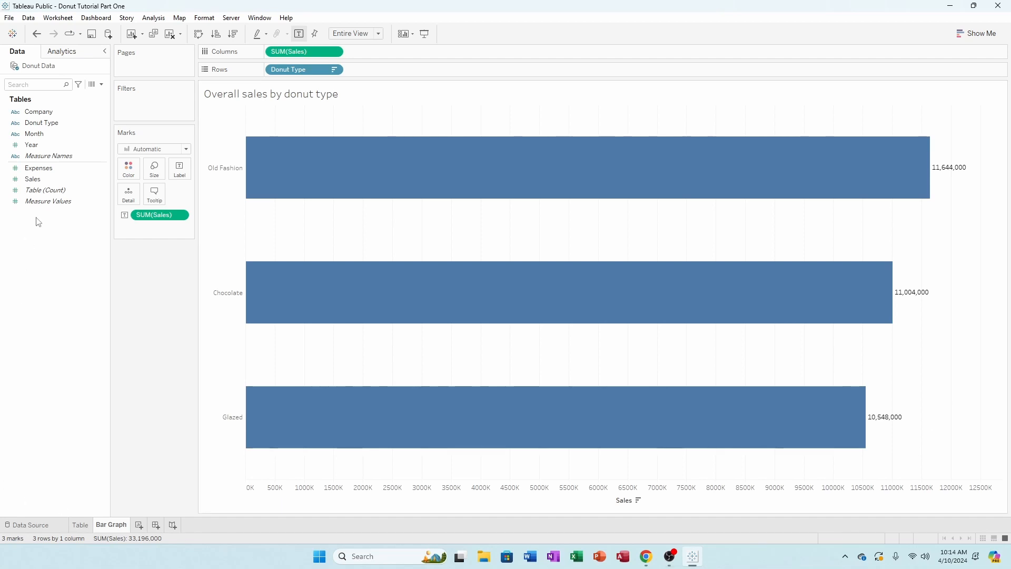
{"action": "left_click", "coordinate": [179, 169]}
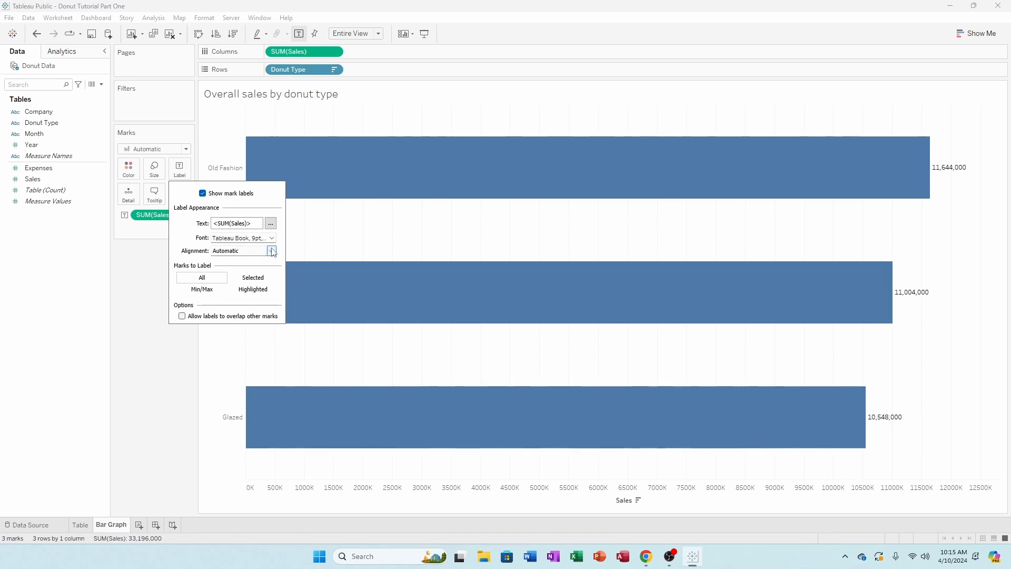
{"action": "left_click", "coordinate": [271, 251]}
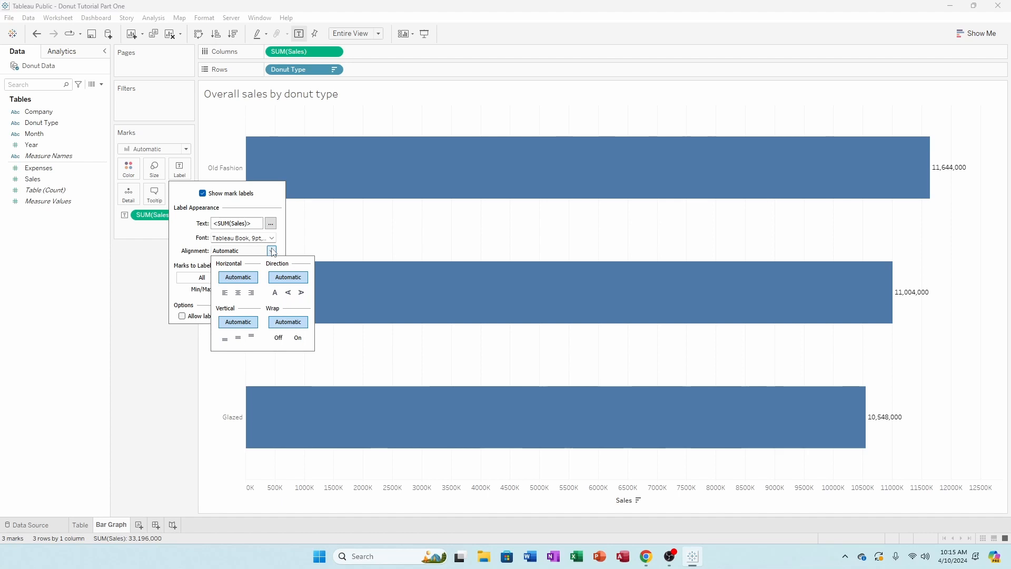
{"action": "left_click", "coordinate": [225, 293]}
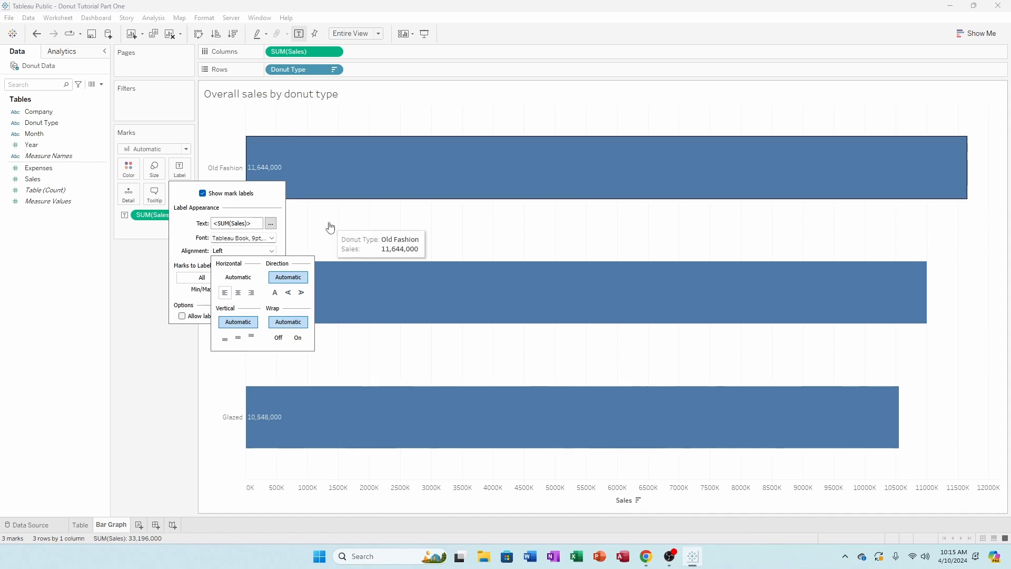
{"action": "left_click", "coordinate": [187, 234]}
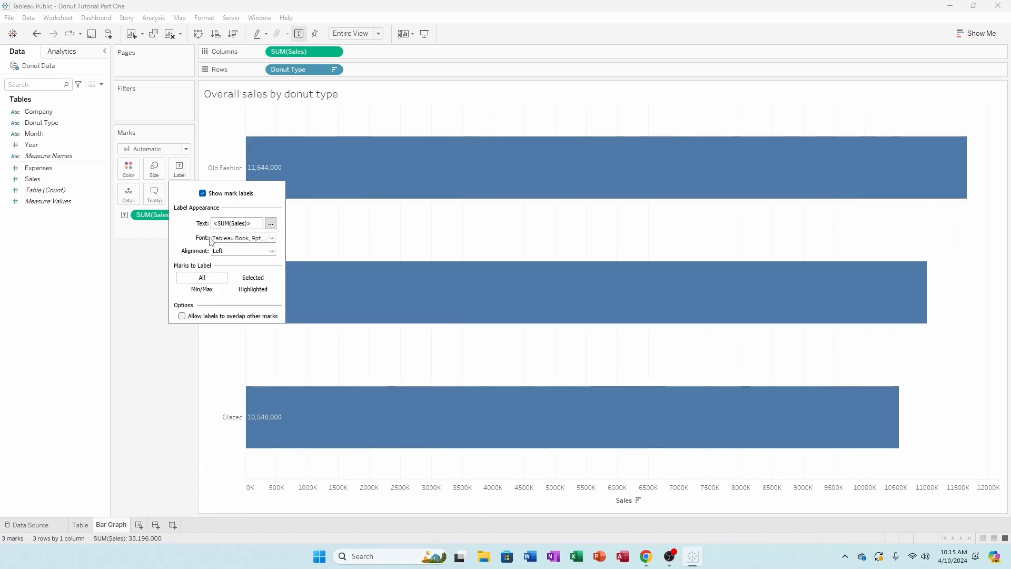
Set the font of the sales labels on the bars to bold, size 12
{"action": "left_click", "coordinate": [271, 238]}
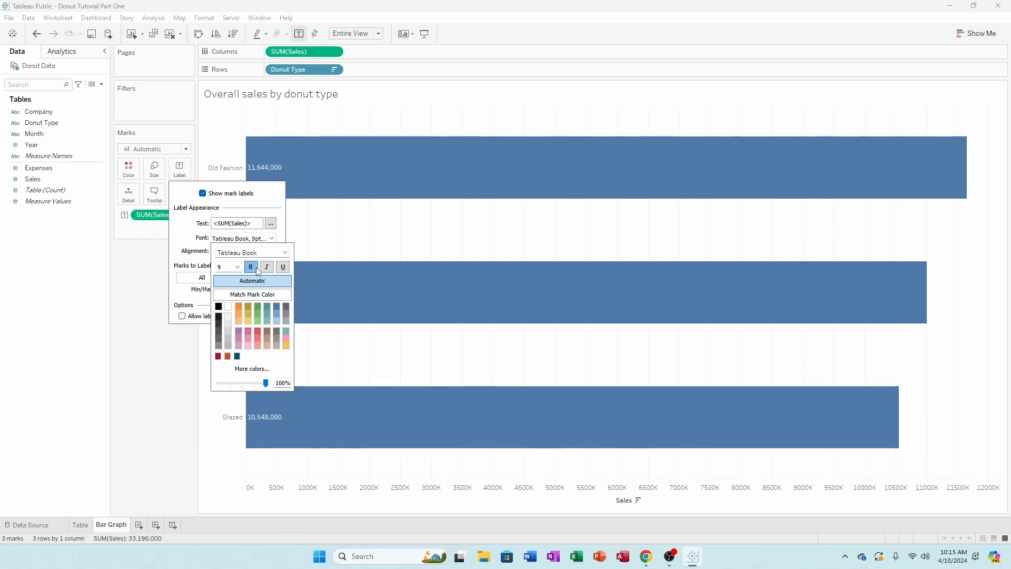
{"action": "left_click", "coordinate": [238, 267]}
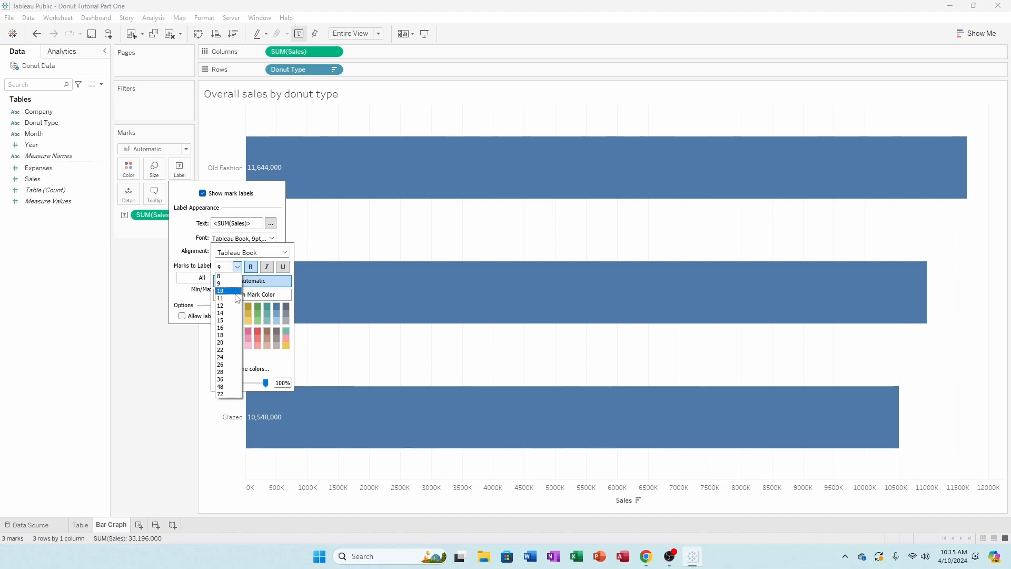
{"action": "left_click", "coordinate": [235, 308]}
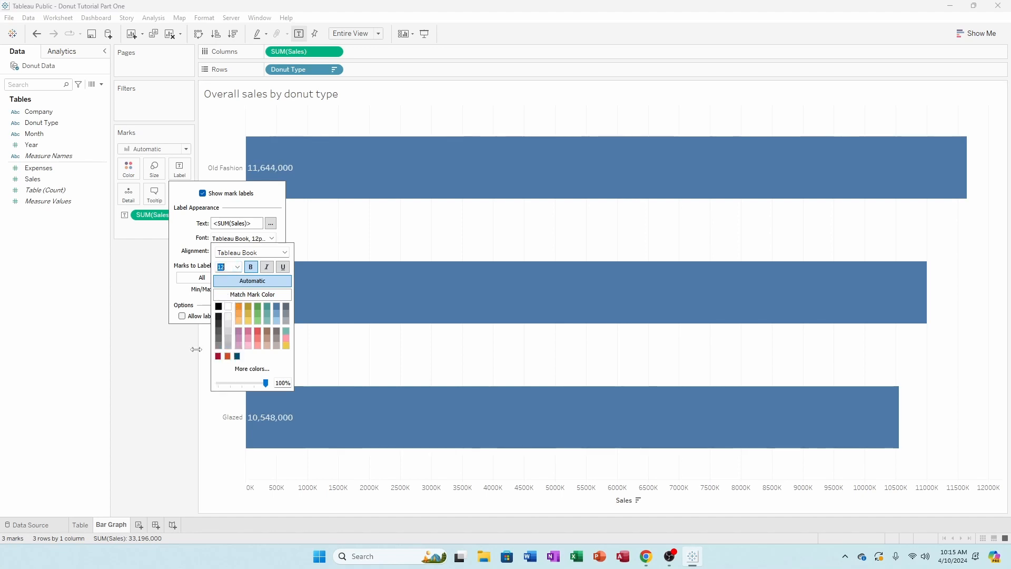
{"action": "left_click", "coordinate": [187, 239]}
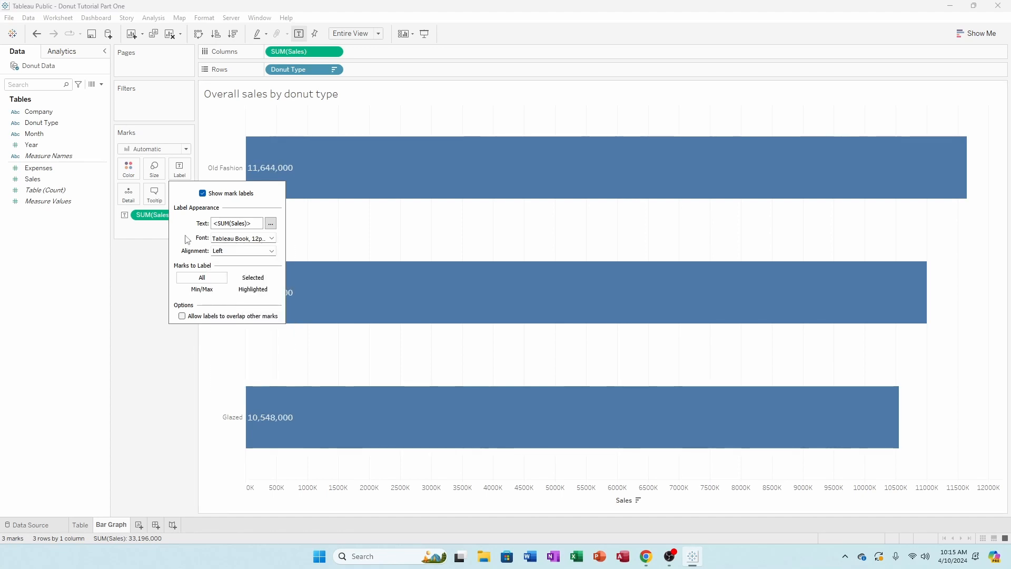
{"action": "left_click", "coordinate": [149, 286]}
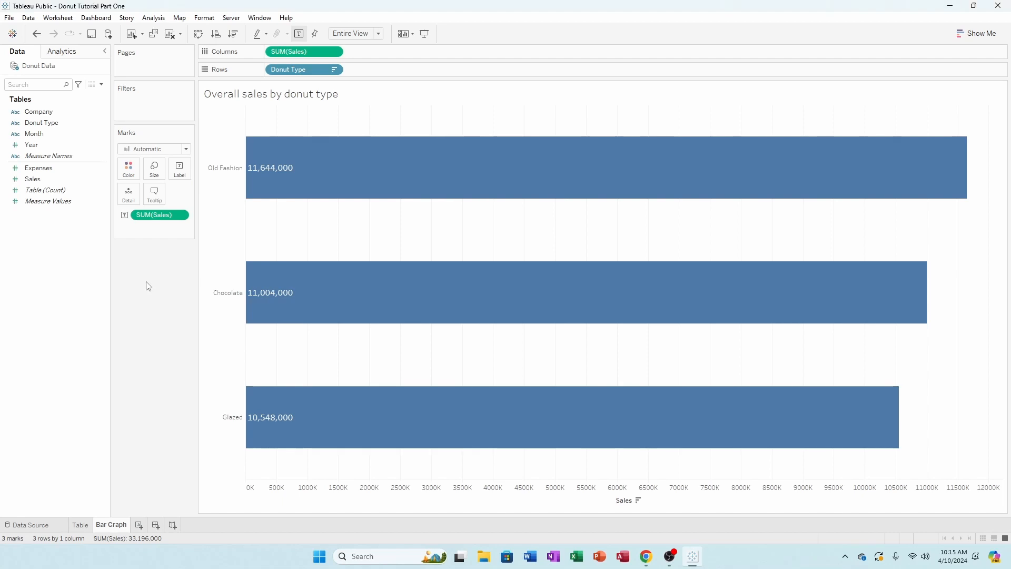
Format the sales labels as Currency (Custom) with 2 decimal places and display units of Millions (M)
{"action": "left_click", "coordinate": [182, 217]}
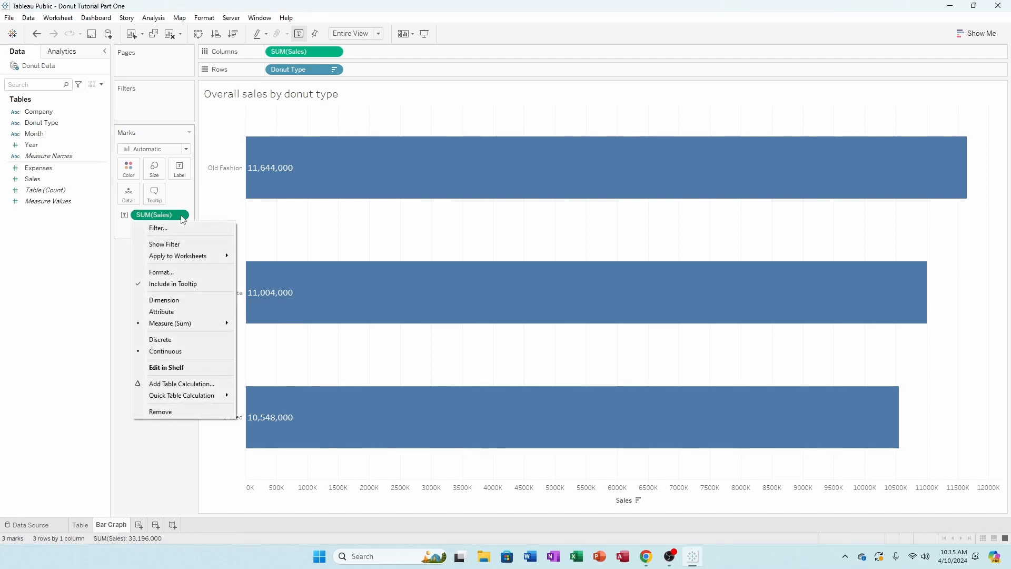
{"action": "left_click", "coordinate": [161, 272]}
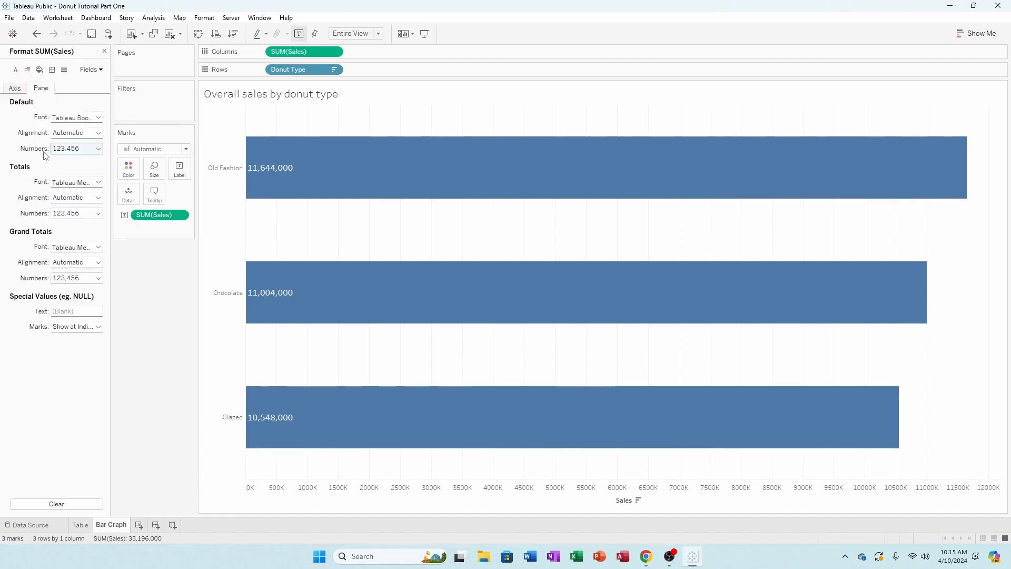
{"action": "left_click", "coordinate": [76, 148]}
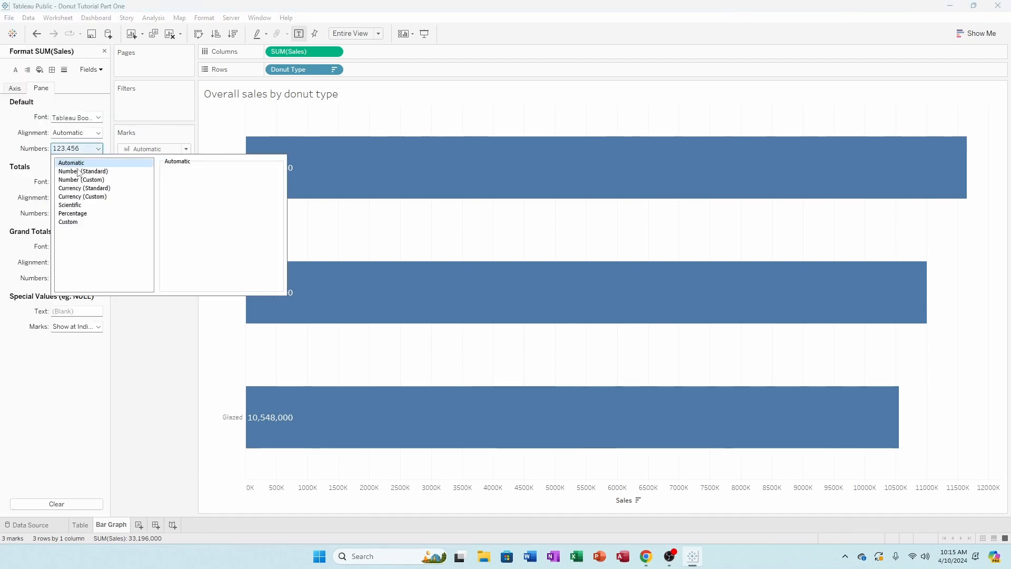
{"action": "left_click", "coordinate": [89, 197]}
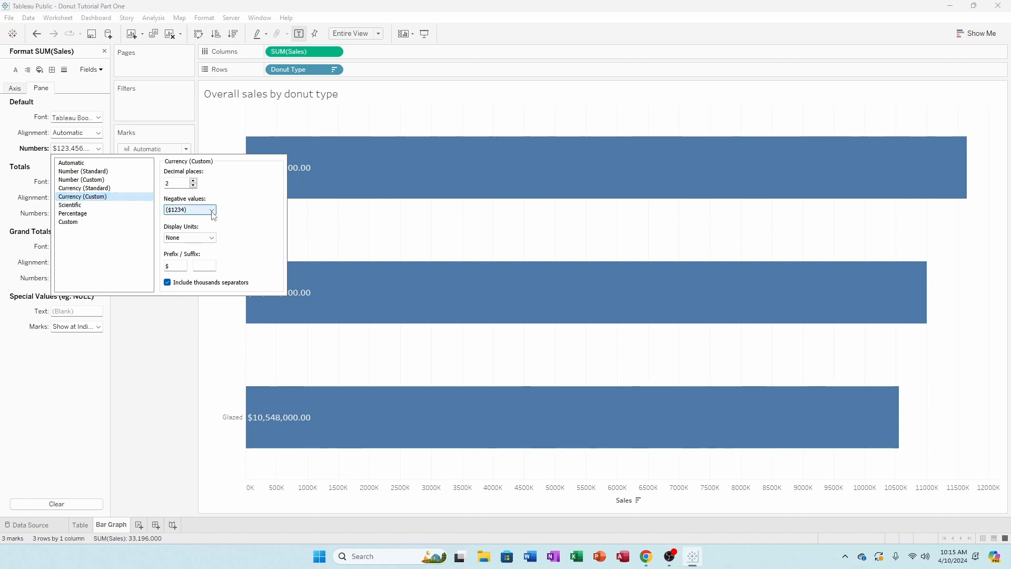
{"action": "left_click", "coordinate": [210, 238]}
{"action": "left_click", "coordinate": [194, 262]}
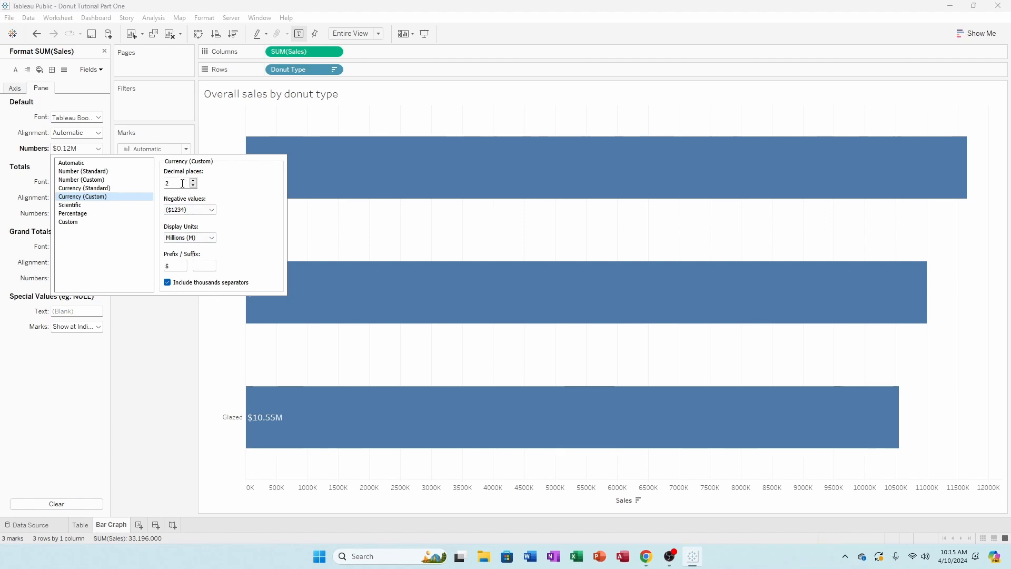
{"action": "left_click", "coordinate": [161, 366]}
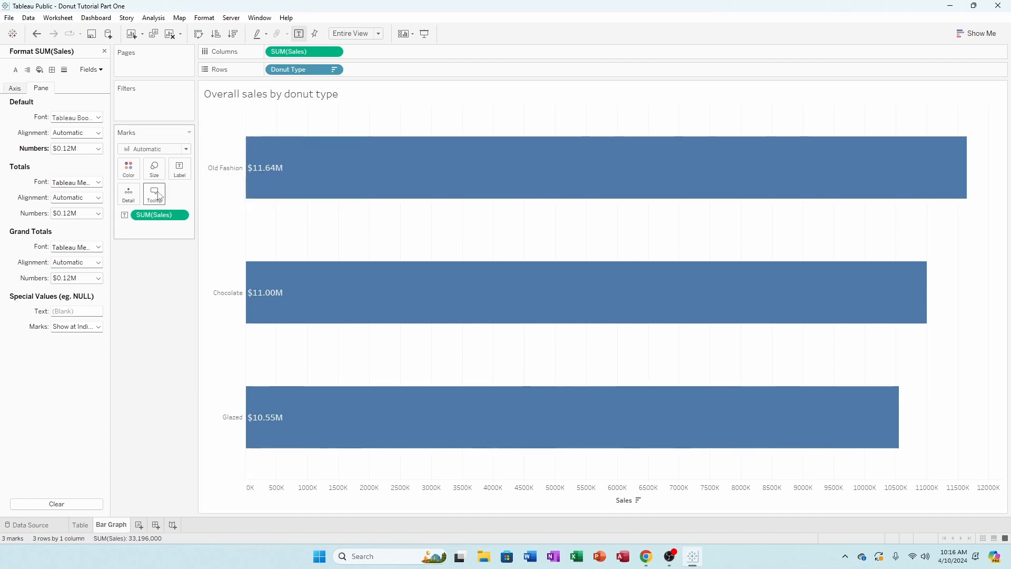
Turn off tooltips for the bar graph
{"action": "mouse_move", "coordinate": [354, 285]}
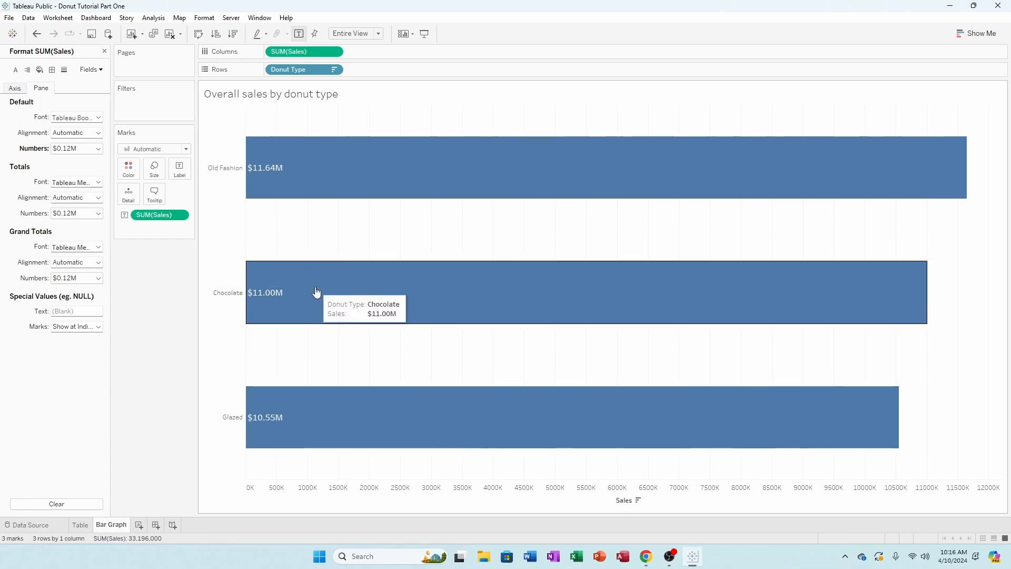
{"action": "left_click", "coordinate": [164, 202]}
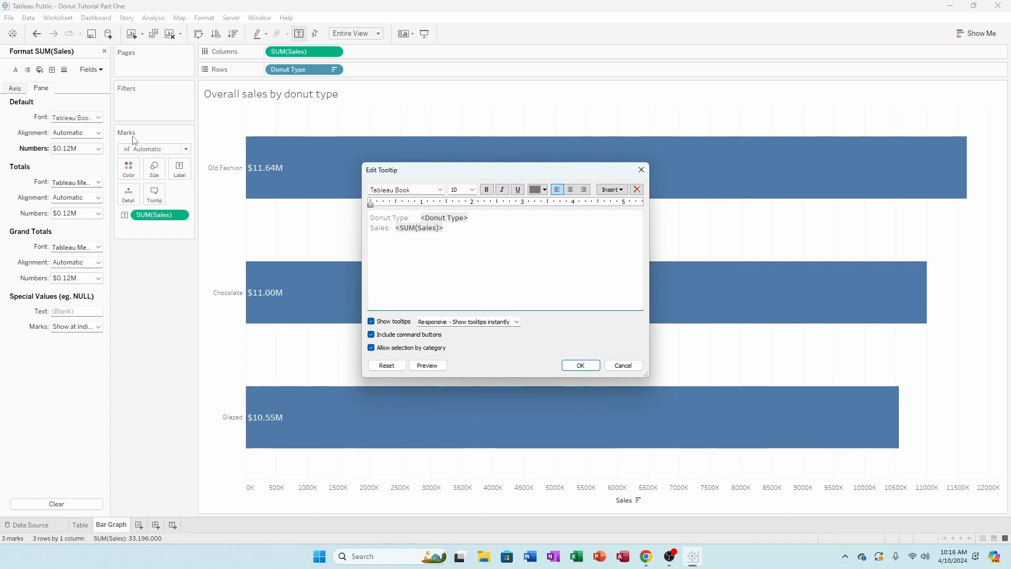
{"action": "left_click", "coordinate": [371, 322]}
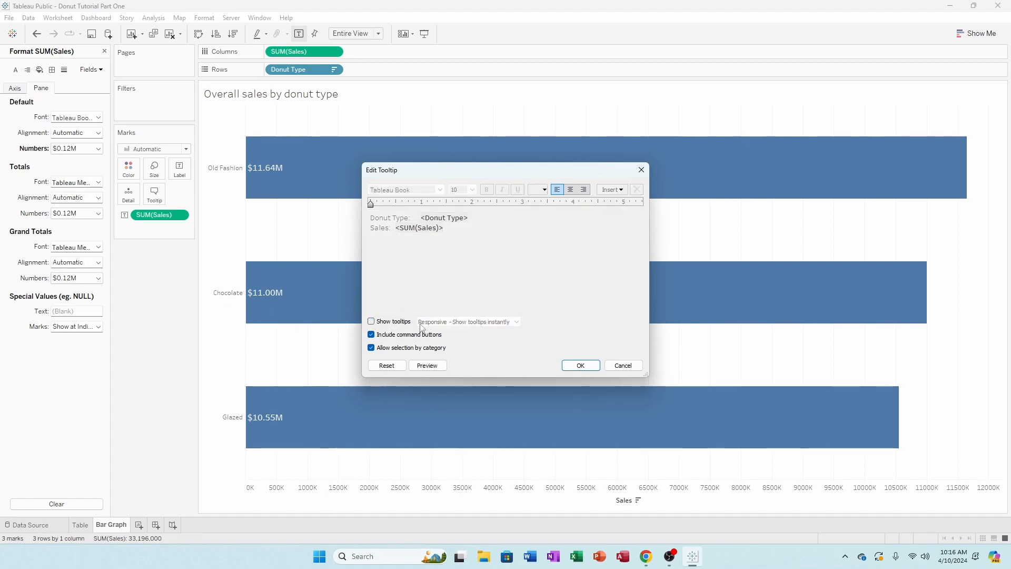
{"action": "left_click", "coordinate": [579, 367]}
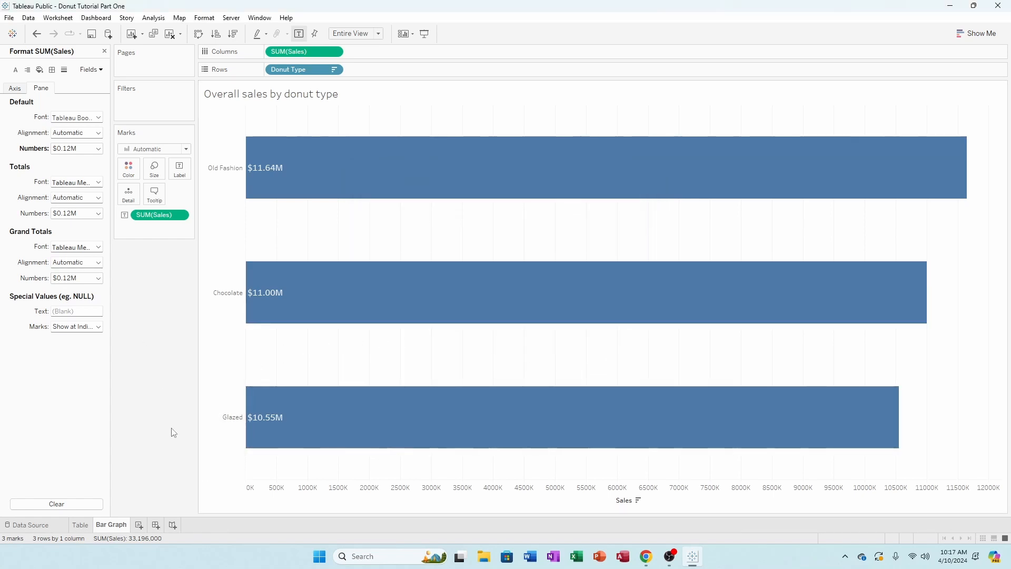
Turn off tooltips for the company sales table on the Table worksheet
{"action": "left_click", "coordinate": [87, 526]}
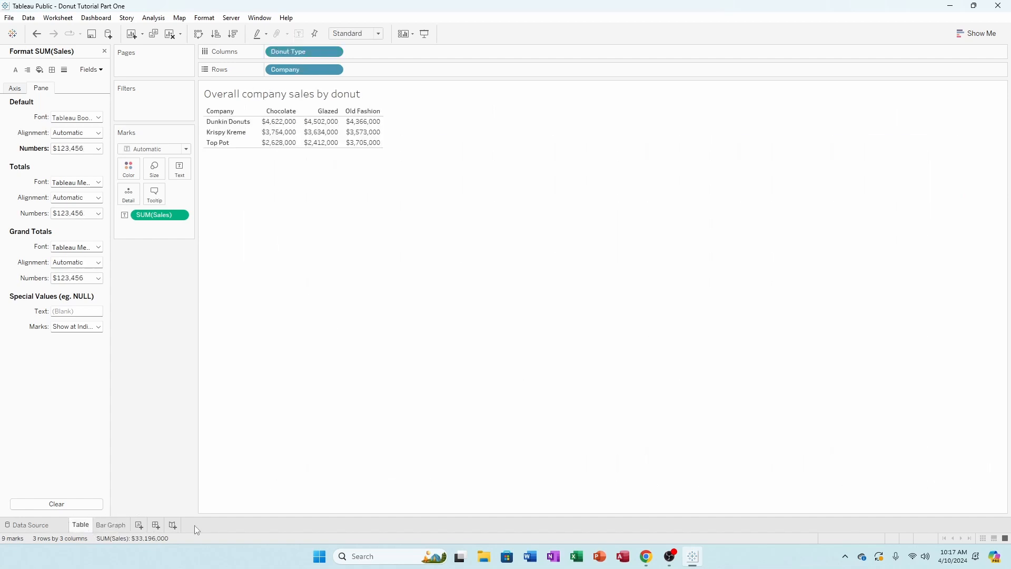
{"action": "mouse_move", "coordinate": [291, 145]}
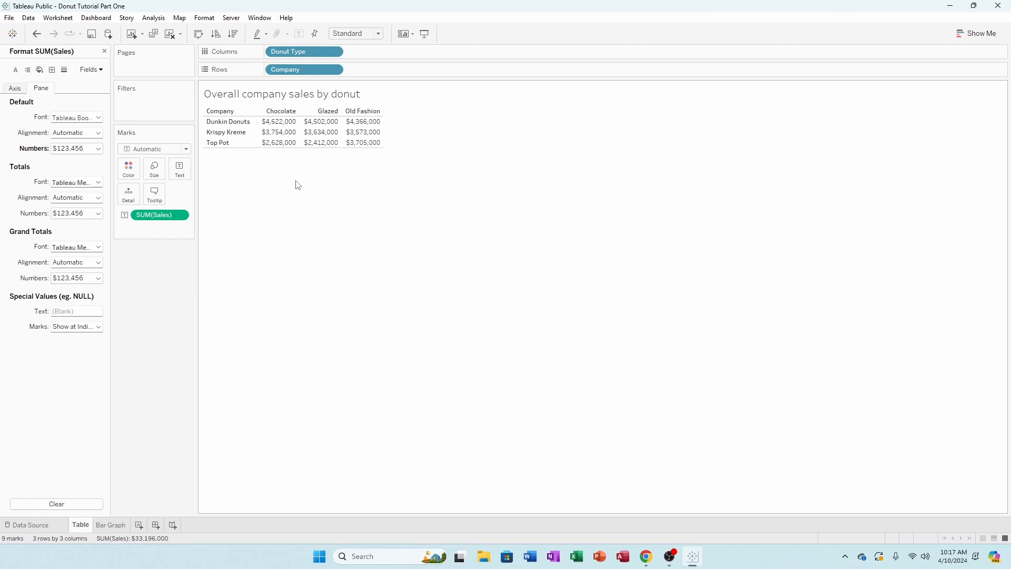
{"action": "left_click", "coordinate": [153, 205]}
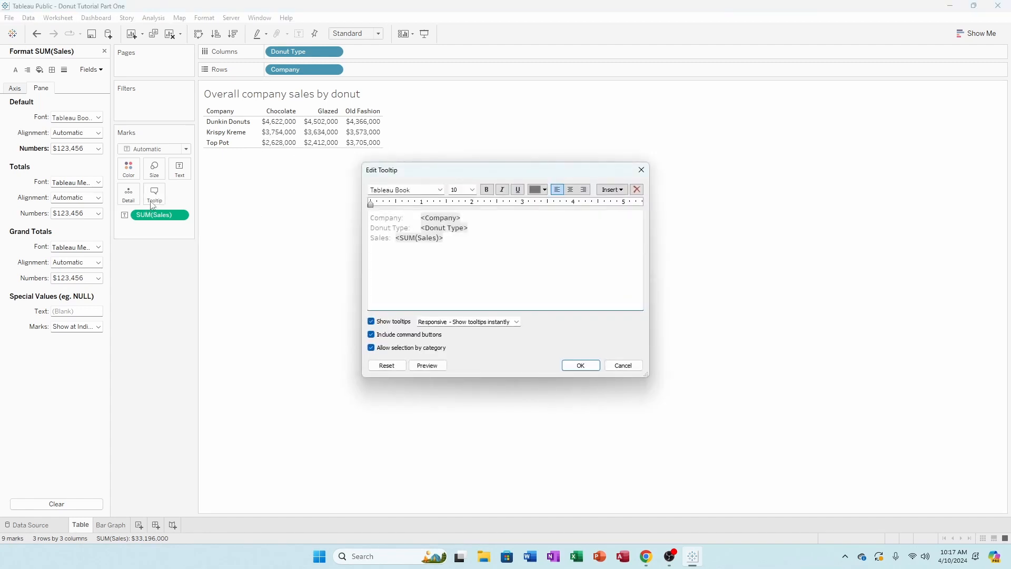
{"action": "left_click", "coordinate": [370, 322]}
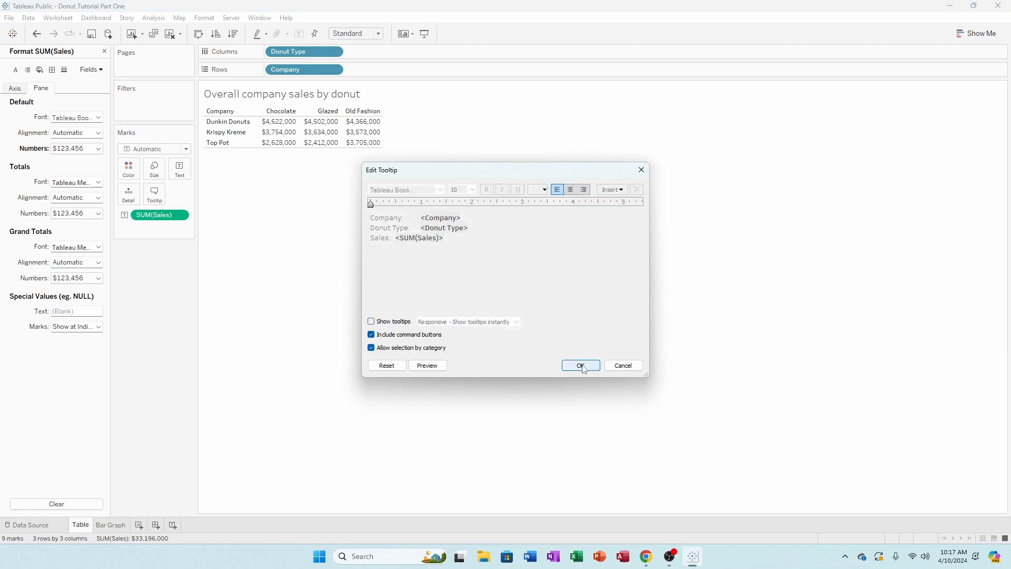
{"action": "left_click", "coordinate": [581, 365]}
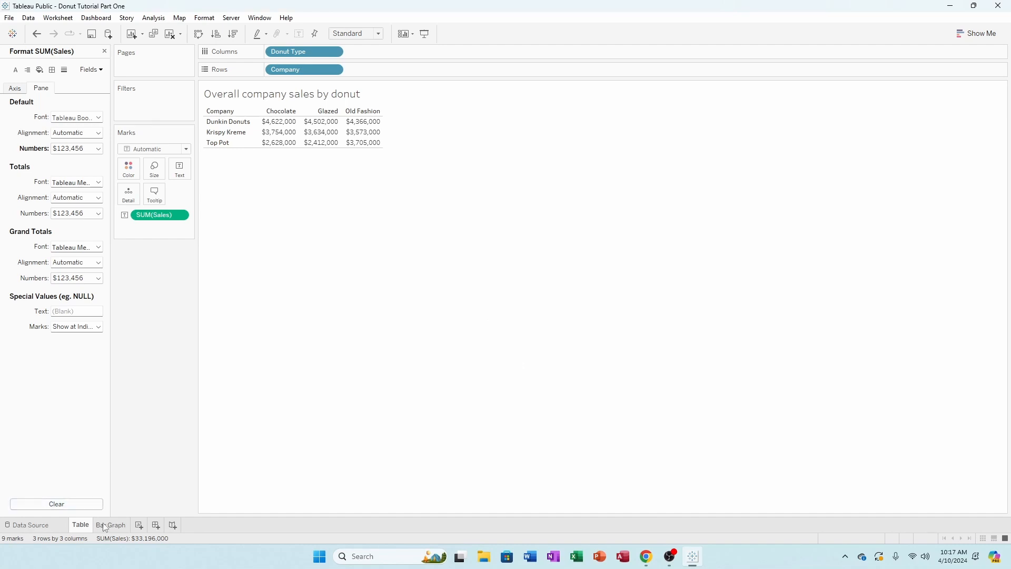
Return to the Bar Graph worksheet and save the workbook to Tableau Public
{"action": "mouse_move", "coordinate": [84, 533]}
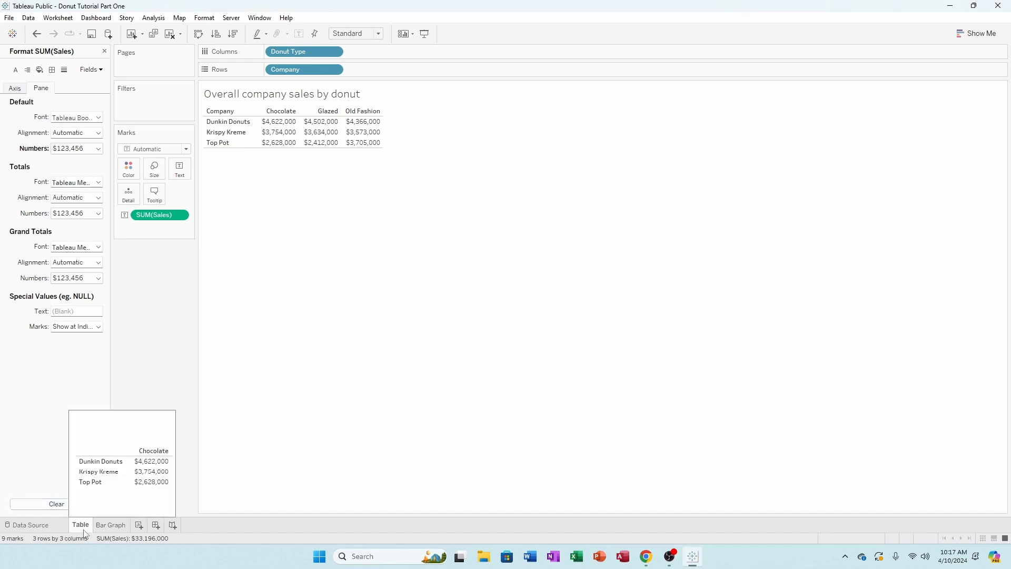
{"action": "left_click", "coordinate": [111, 524]}
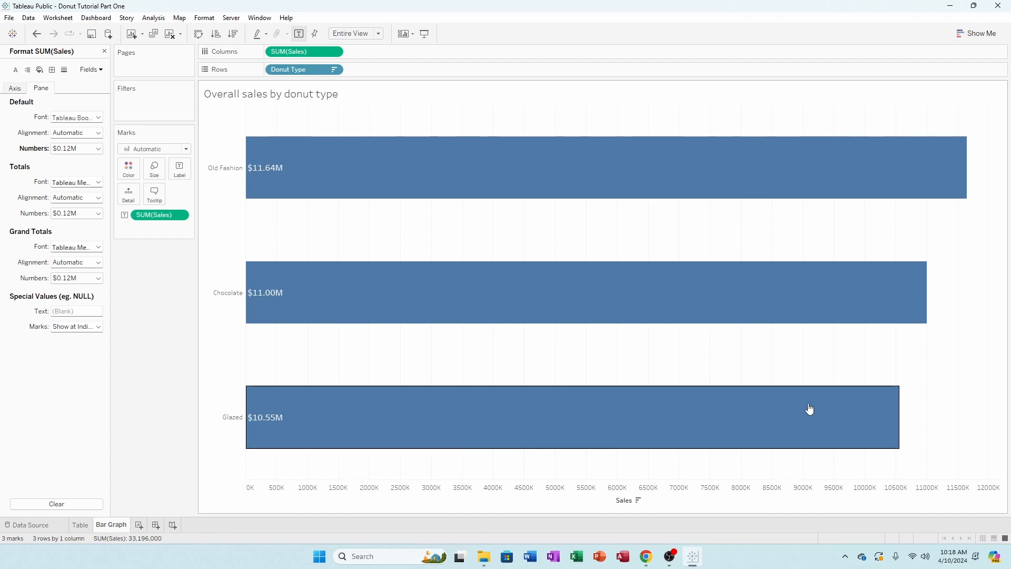
{"action": "left_click", "coordinate": [10, 19]}
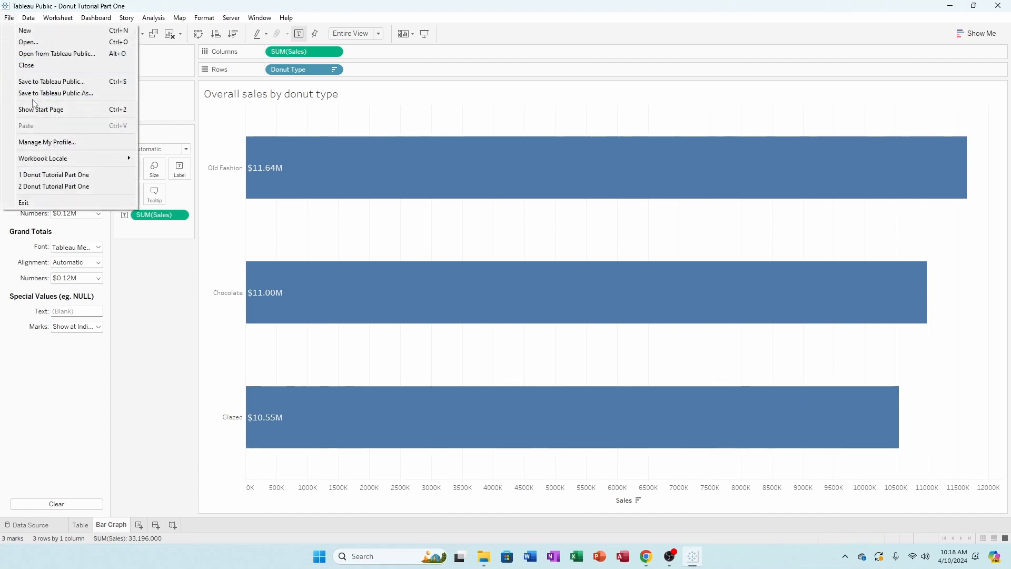
{"action": "left_click", "coordinate": [44, 82]}
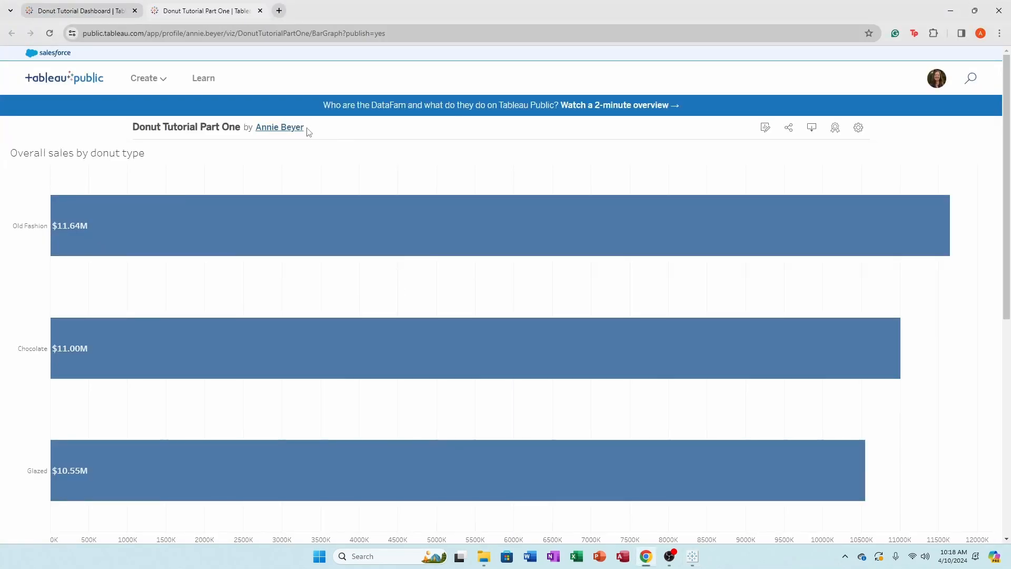
Open the Donut Tutorial Part One viz from the hidden vizzes on the author's Tableau Public profile
{"action": "left_click", "coordinate": [288, 127]}
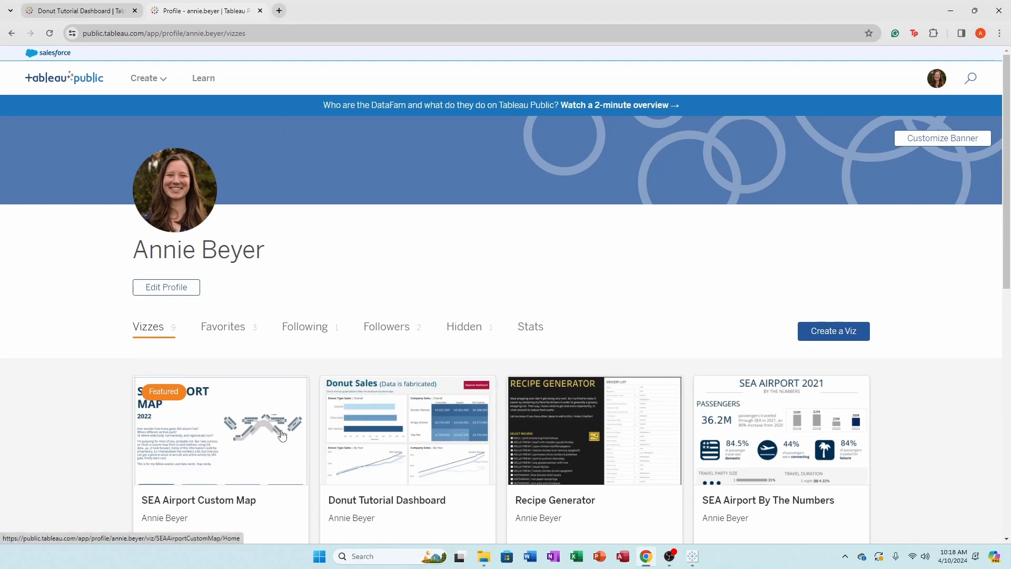
{"action": "scroll", "coordinate": [282, 435], "scroll_direction": "down", "scroll_amount": 2}
{"action": "left_click", "coordinate": [461, 227]}
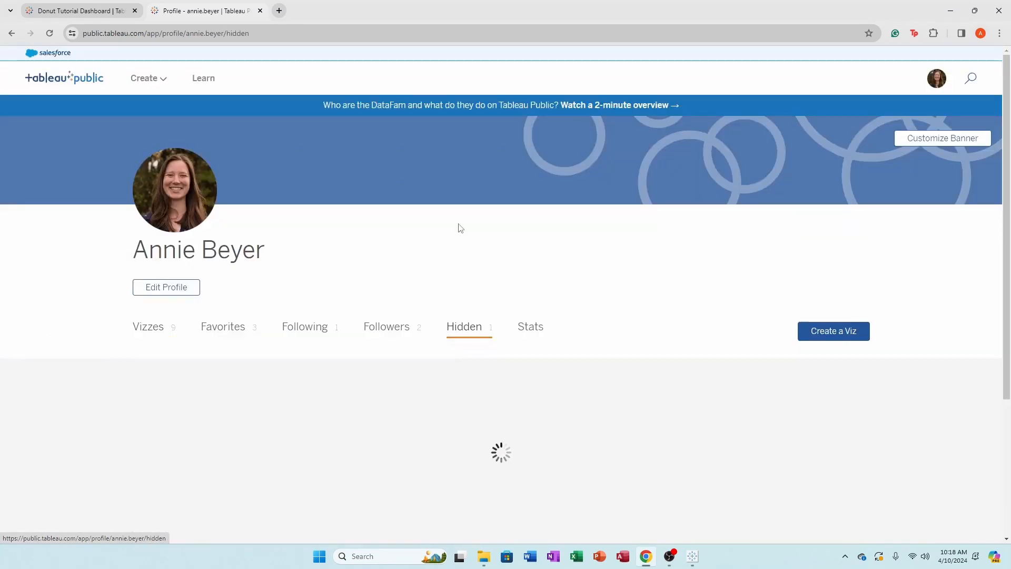
{"action": "scroll", "coordinate": [395, 368], "scroll_direction": "down", "scroll_amount": 2}
{"action": "left_click", "coordinate": [228, 343]}
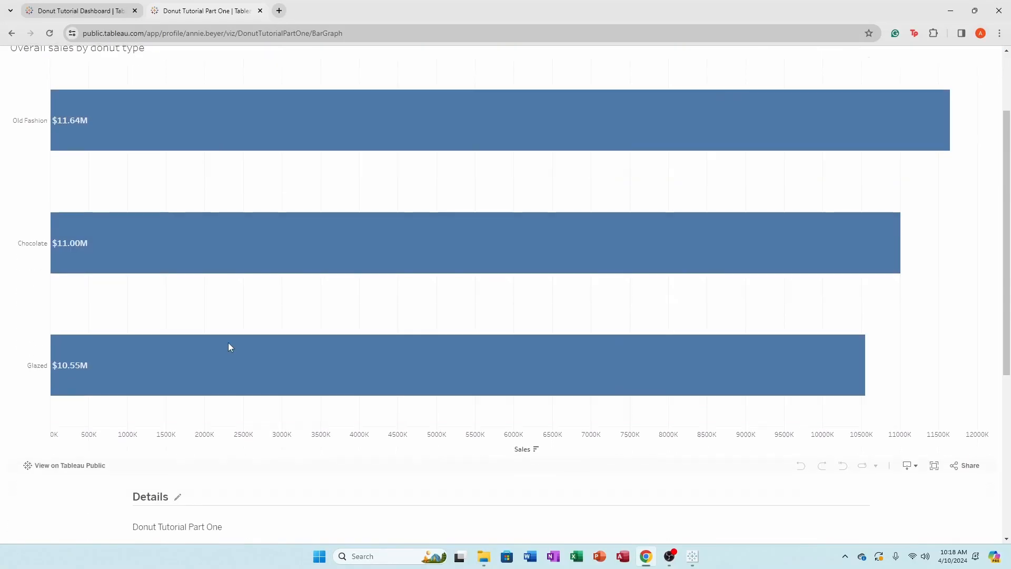
Look over the published Donut Tutorial Part One page, including the bar graph and the details section
{"action": "scroll", "coordinate": [228, 344], "scroll_direction": "down", "scroll_amount": 2}
{"action": "scroll", "coordinate": [230, 348], "scroll_direction": "up", "scroll_amount": 3}
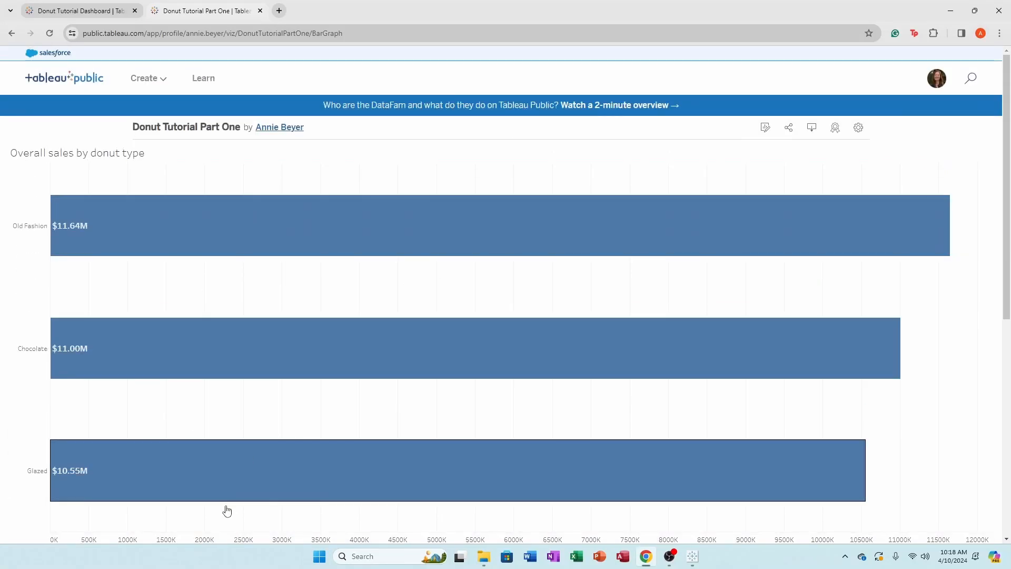
{"action": "scroll", "coordinate": [226, 508], "scroll_direction": "down", "scroll_amount": 3}
{"action": "scroll", "coordinate": [221, 462], "scroll_direction": "down", "scroll_amount": 5}
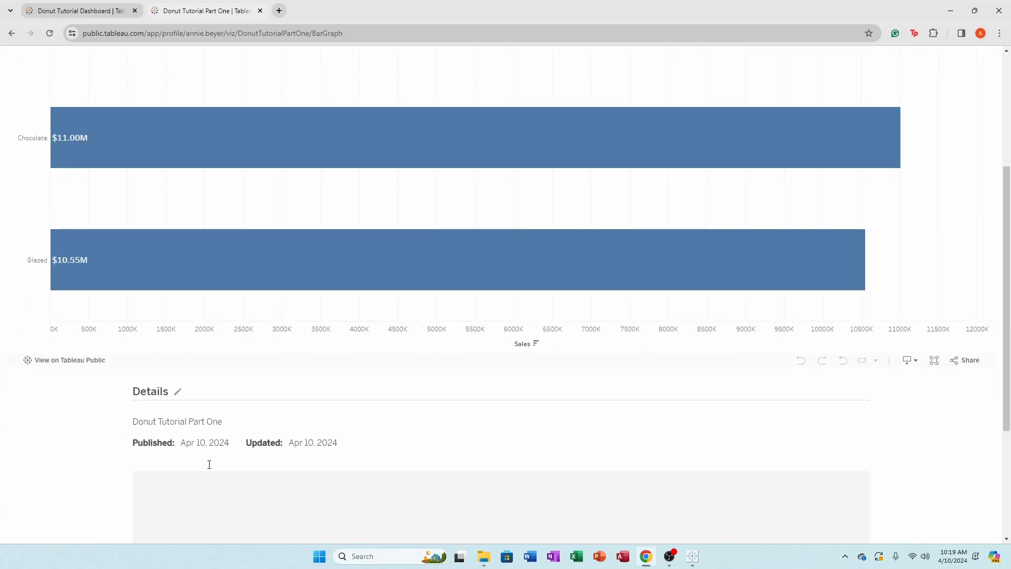
{"action": "scroll", "coordinate": [208, 468], "scroll_direction": "up", "scroll_amount": 2}
{"action": "scroll", "coordinate": [210, 469], "scroll_direction": "up", "scroll_amount": 5}
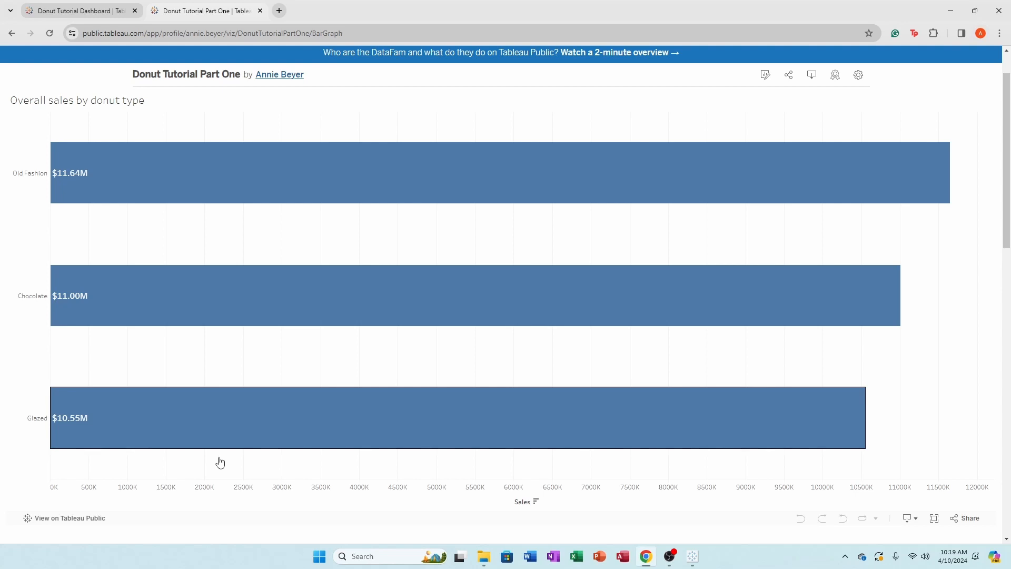
{"action": "scroll", "coordinate": [220, 462], "scroll_direction": "up", "scroll_amount": 1}
{"action": "scroll", "coordinate": [220, 462], "scroll_direction": "down", "scroll_amount": 1}
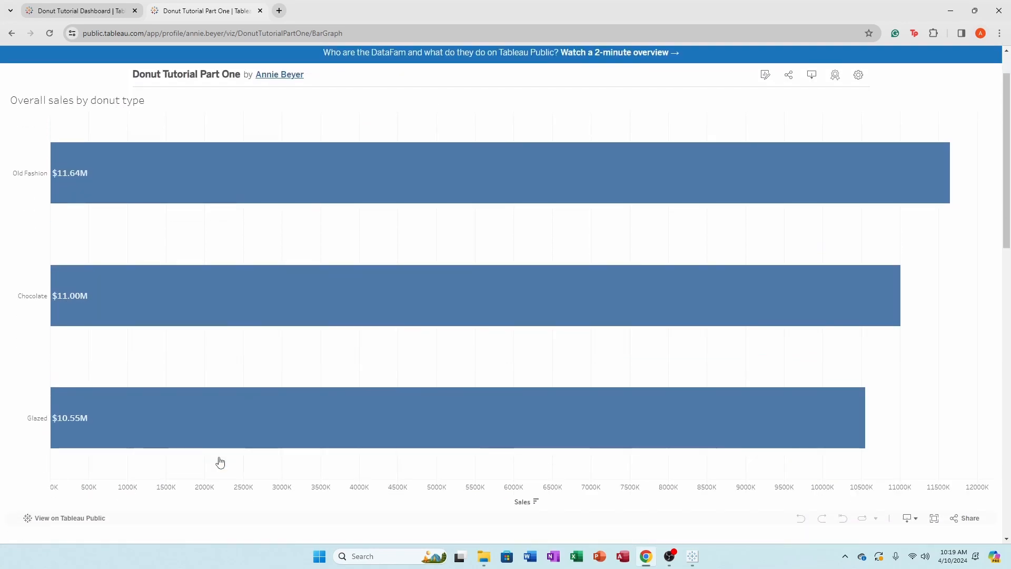